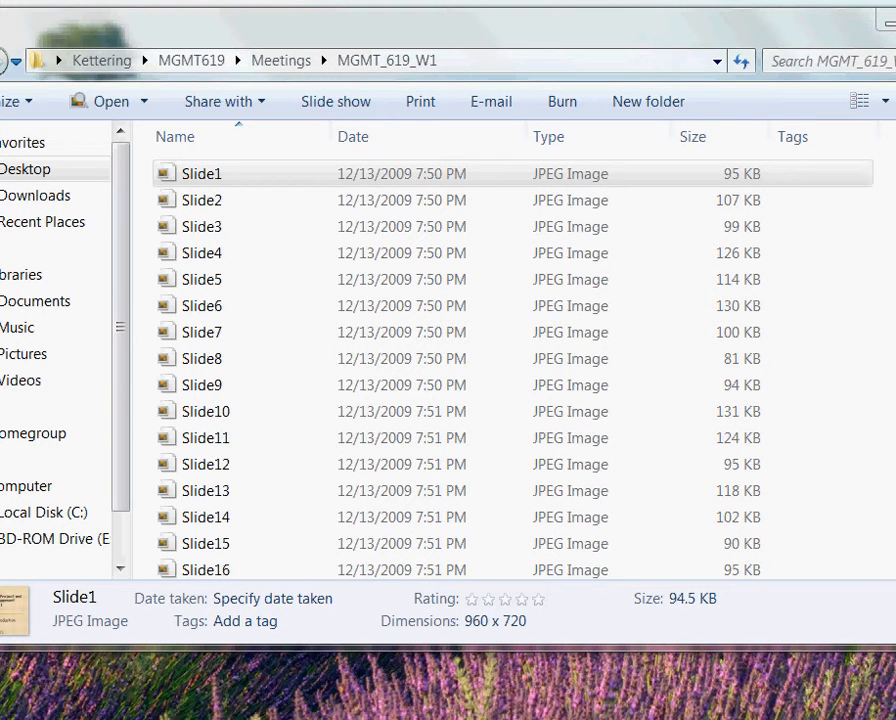
- Look through the exported slide JPEG images in the MGMT_619_W1 folder
left_click(742, 168)
scroll(742, 168, "down", 10)
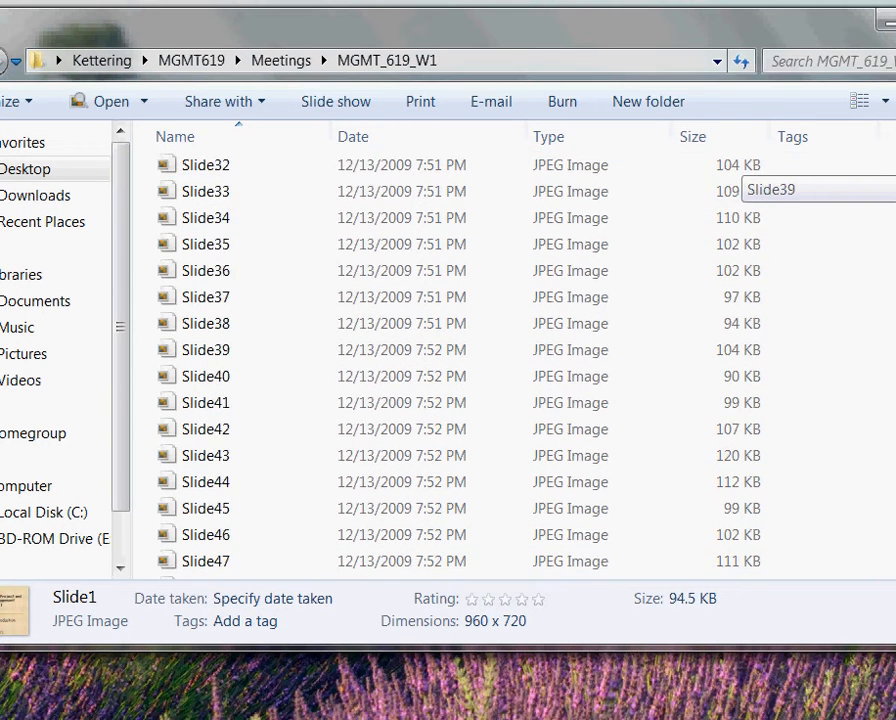
scroll(742, 168, "down", 13)
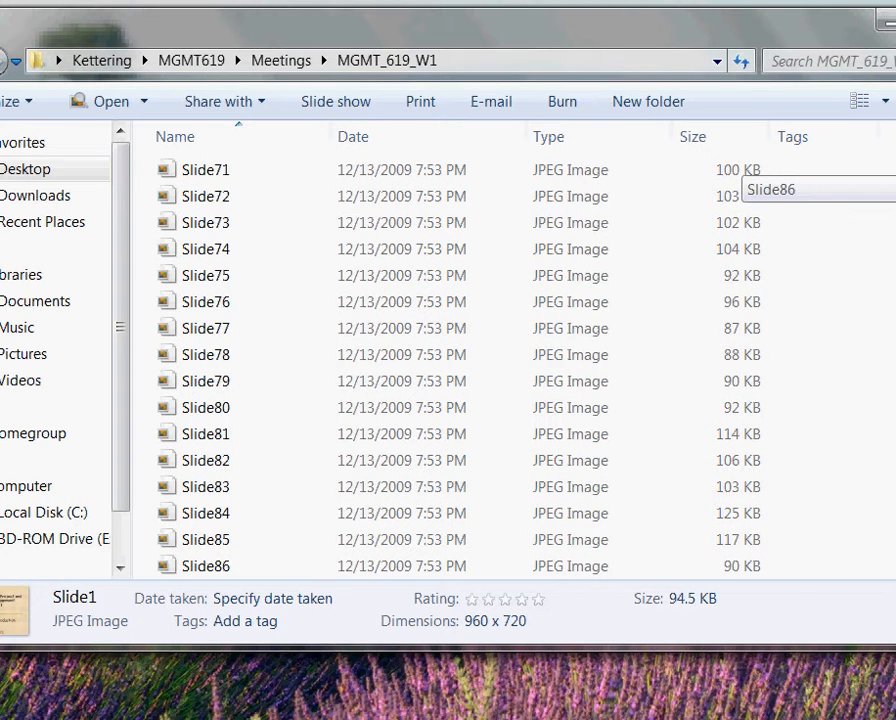
scroll(742, 170, "up", 20)
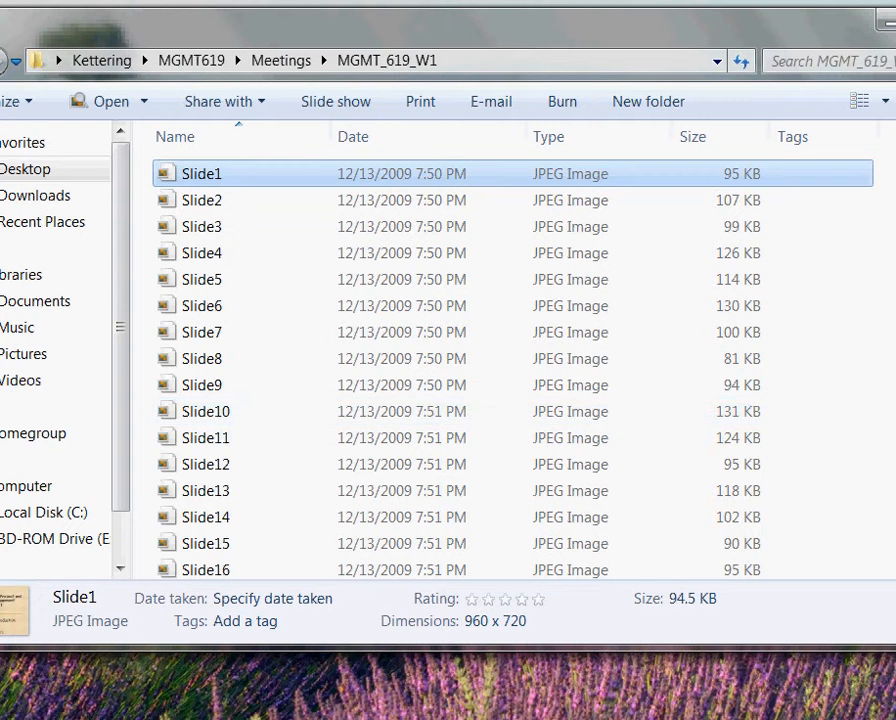
- Minimize the folder window, switch to Second Life and bulk-upload the images Slide1 through Slide5 from MGMT_619_W1
left_click(886, 26)
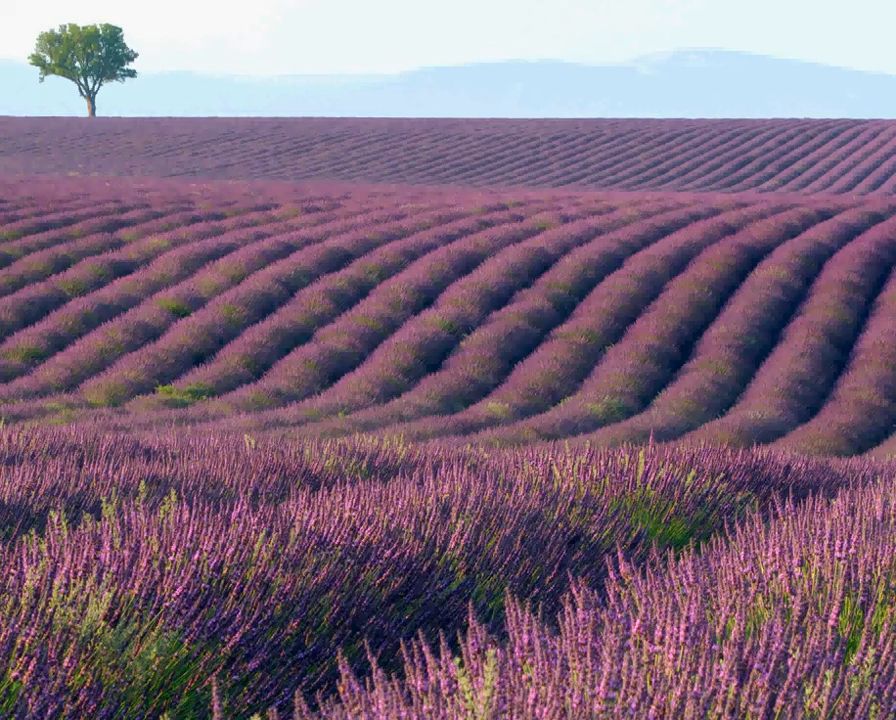
key("alt+Tab")
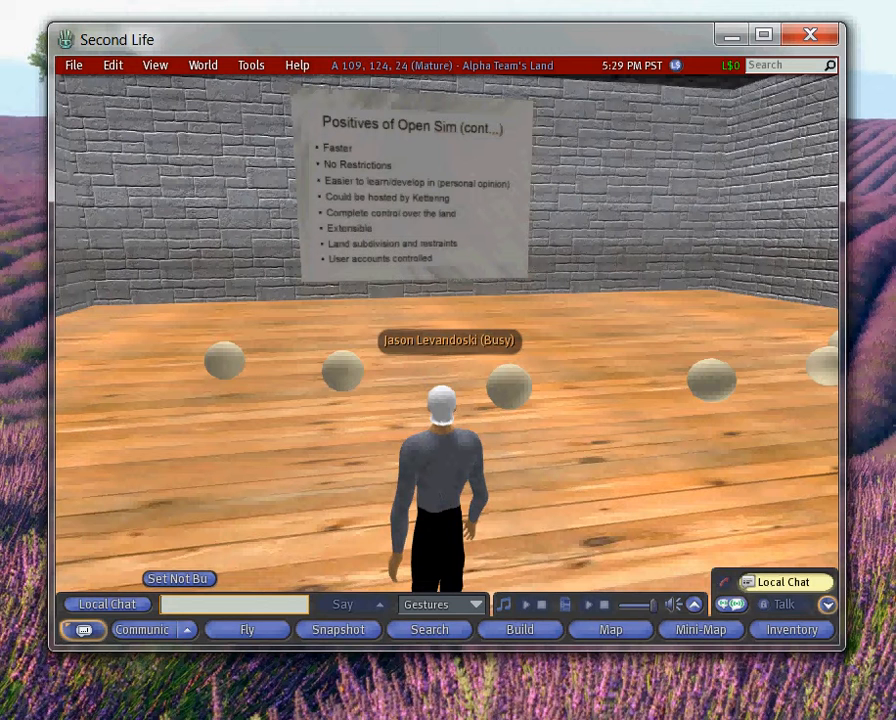
left_click(75, 68)
mouse_move(112, 98)
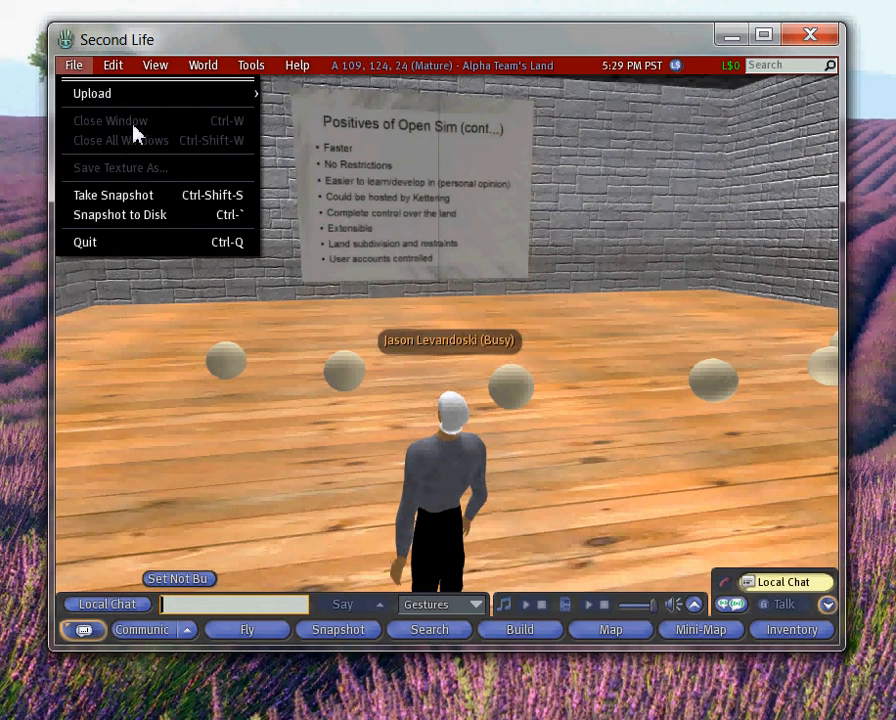
mouse_move(167, 95)
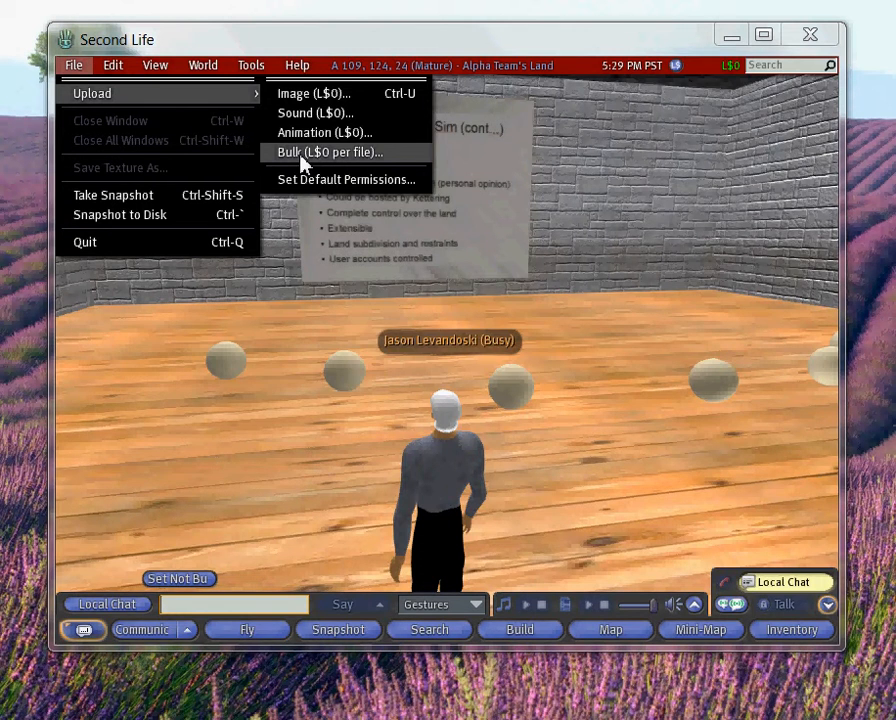
left_click(301, 158)
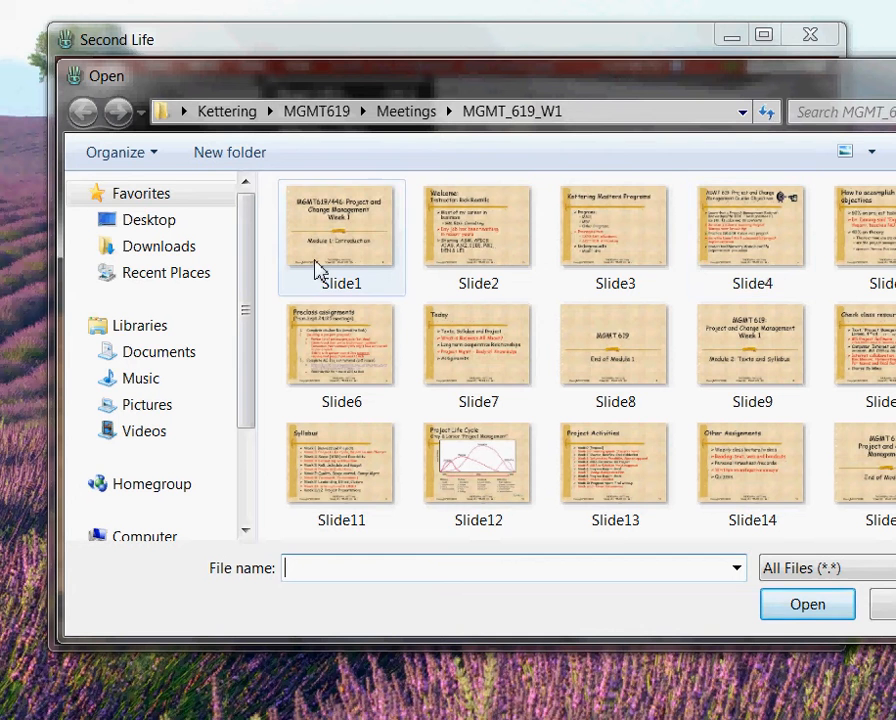
left_click(316, 266)
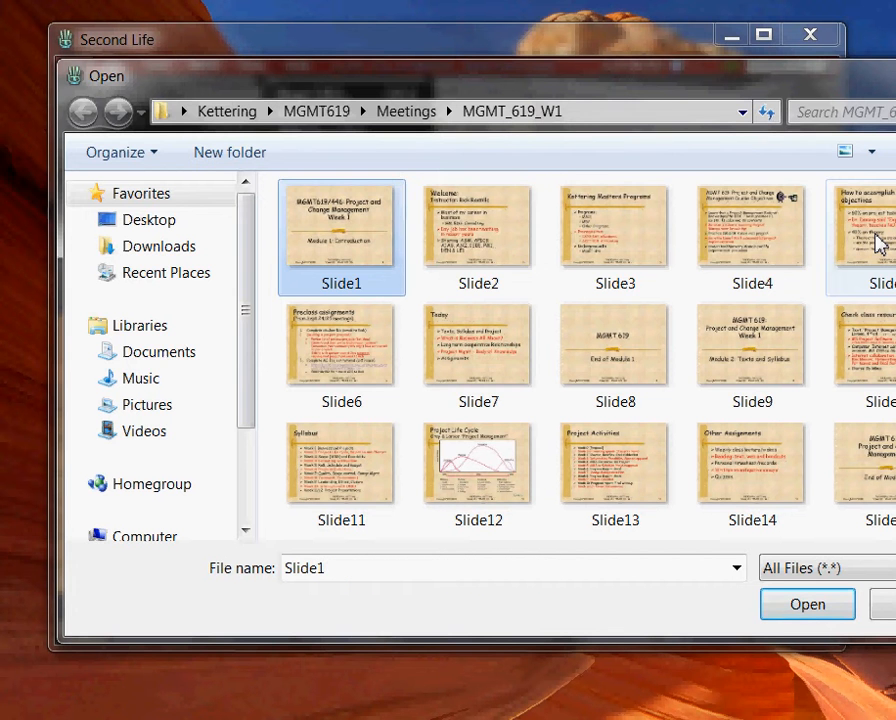
left_click(876, 242, "shift")
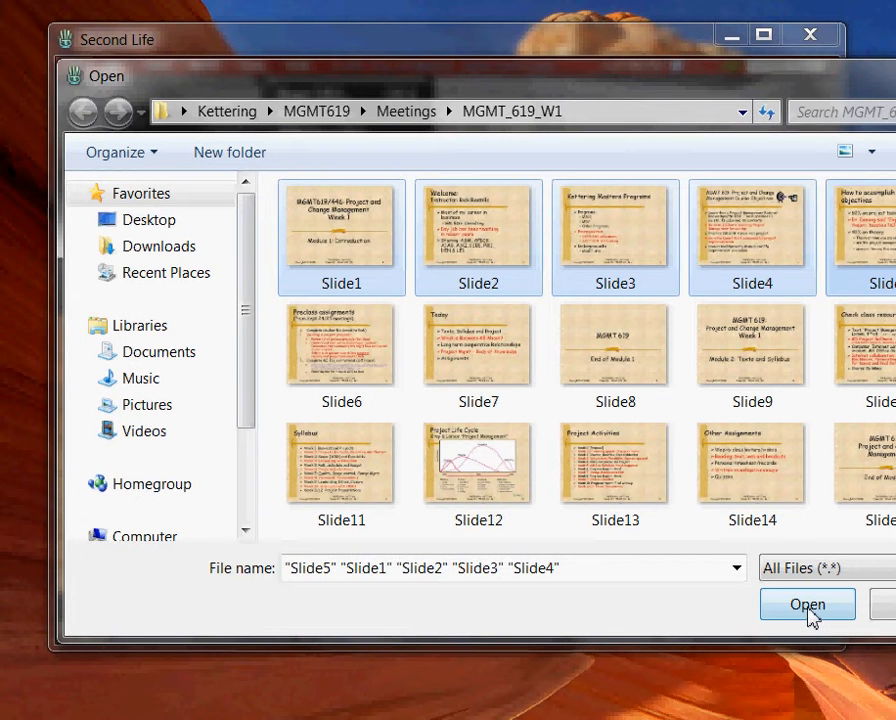
left_click(808, 605)
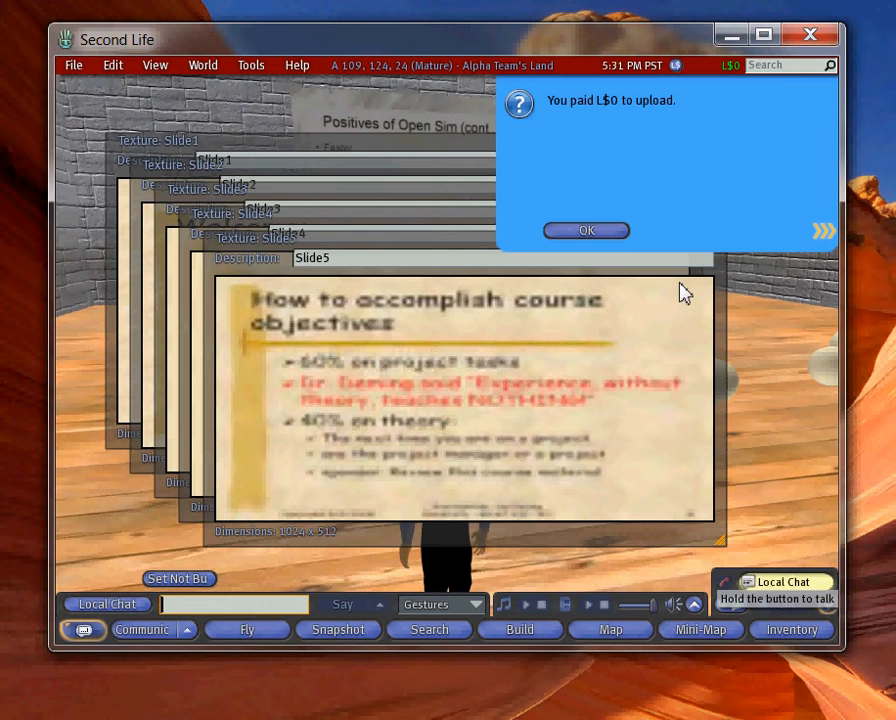
- Dismiss the upload payment notice and close the texture previews of Slide5 through Slide1
left_click(590, 231)
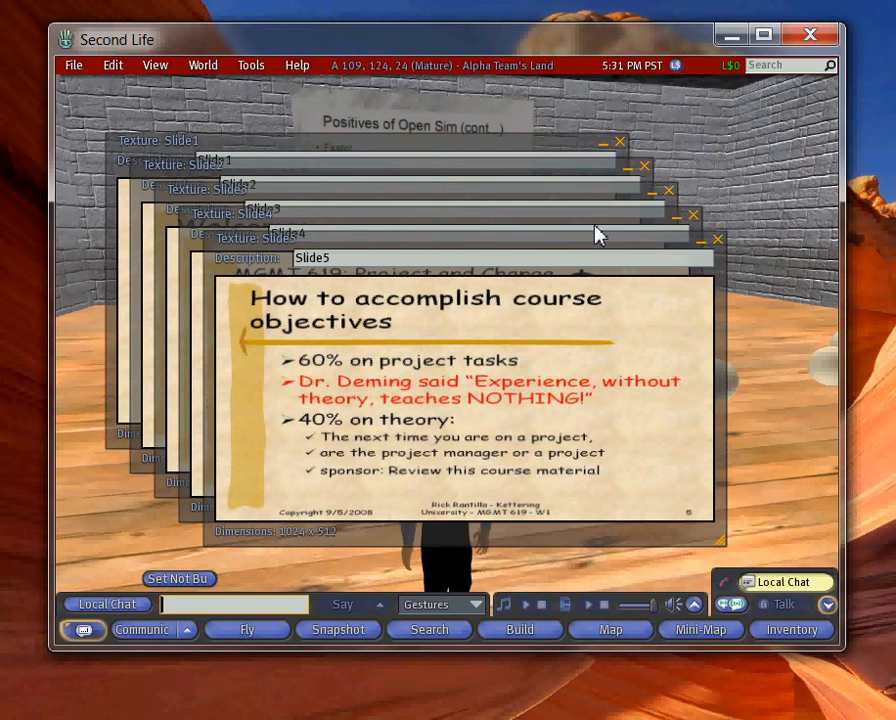
left_click(718, 241)
left_click(693, 216)
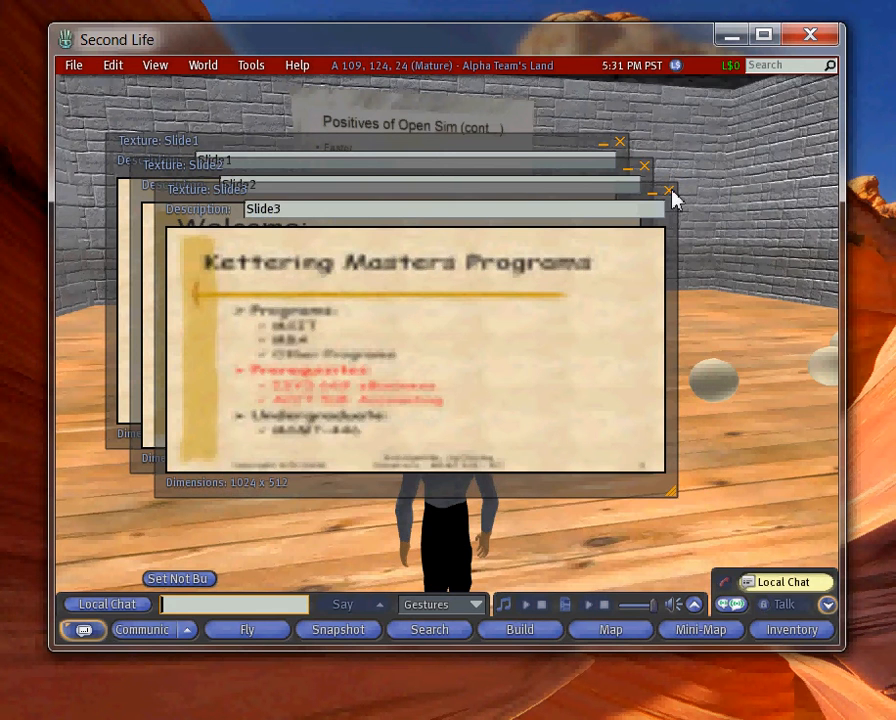
left_click(669, 190)
left_click(669, 190)
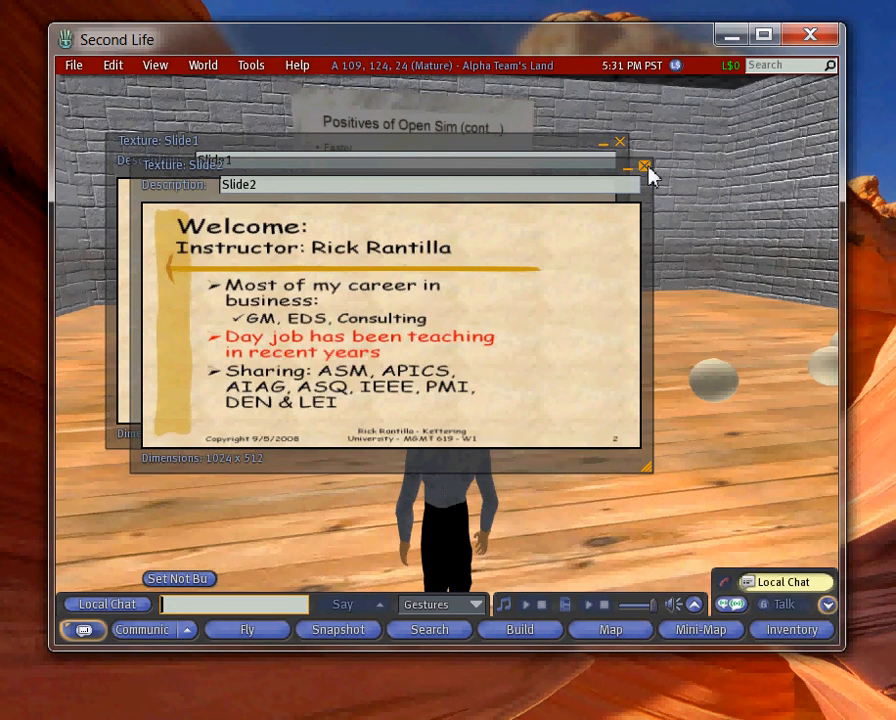
left_click(645, 166)
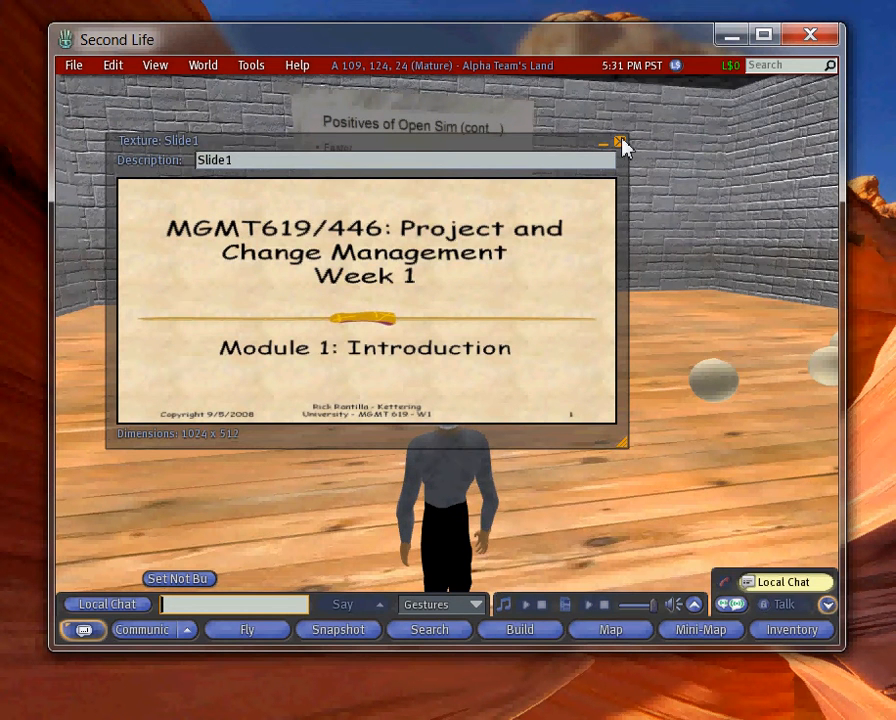
left_click(620, 143)
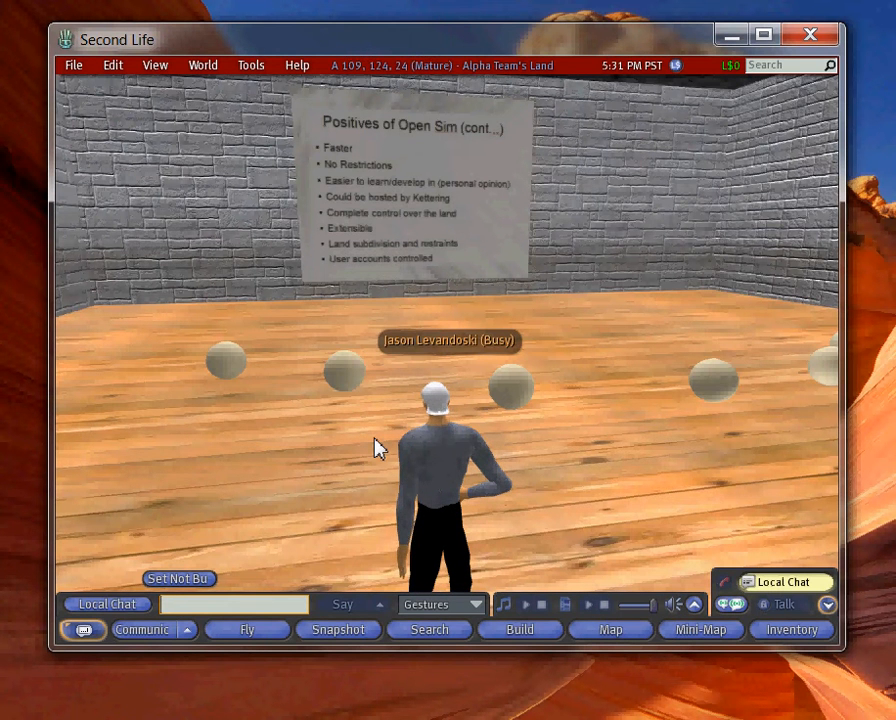
- Walk the avatar past the floor spheres to the wall corner beside the presentation board
key("Left")
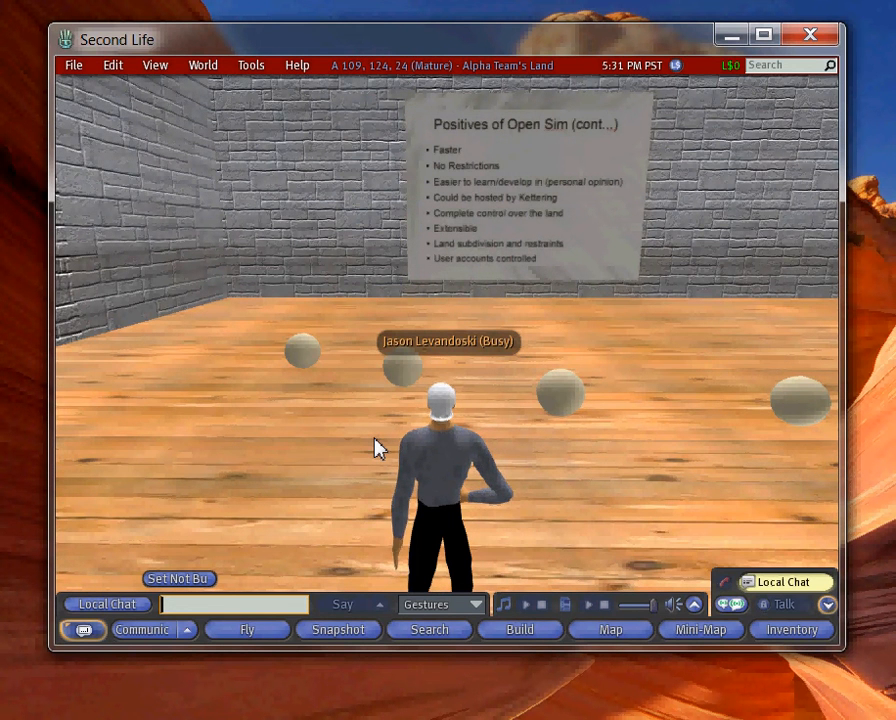
key("Left")
key("Up")
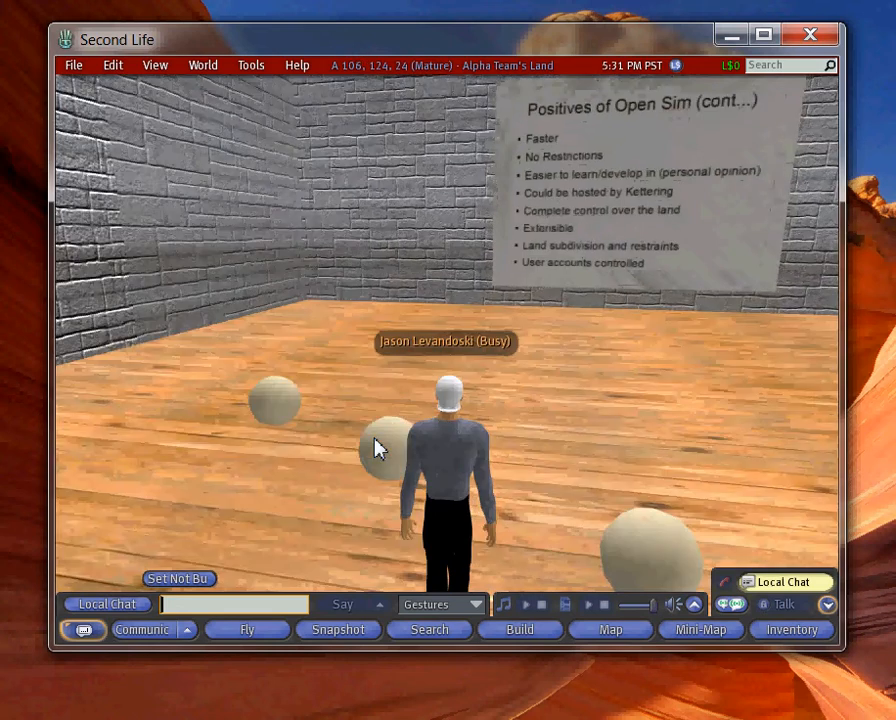
key("Left")
key("Up")
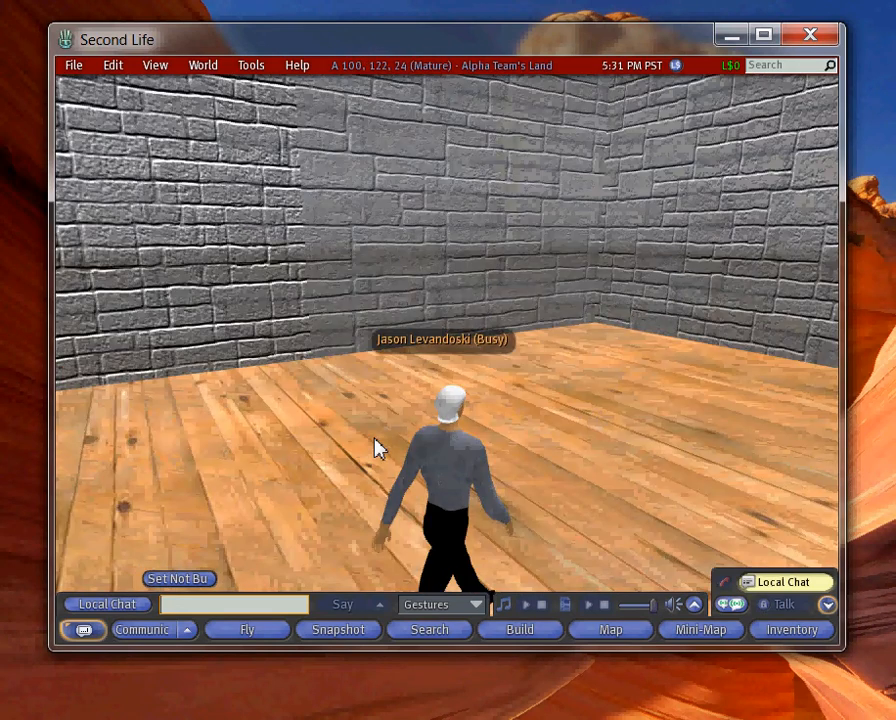
key("Up")
key("Right")
key("Right")
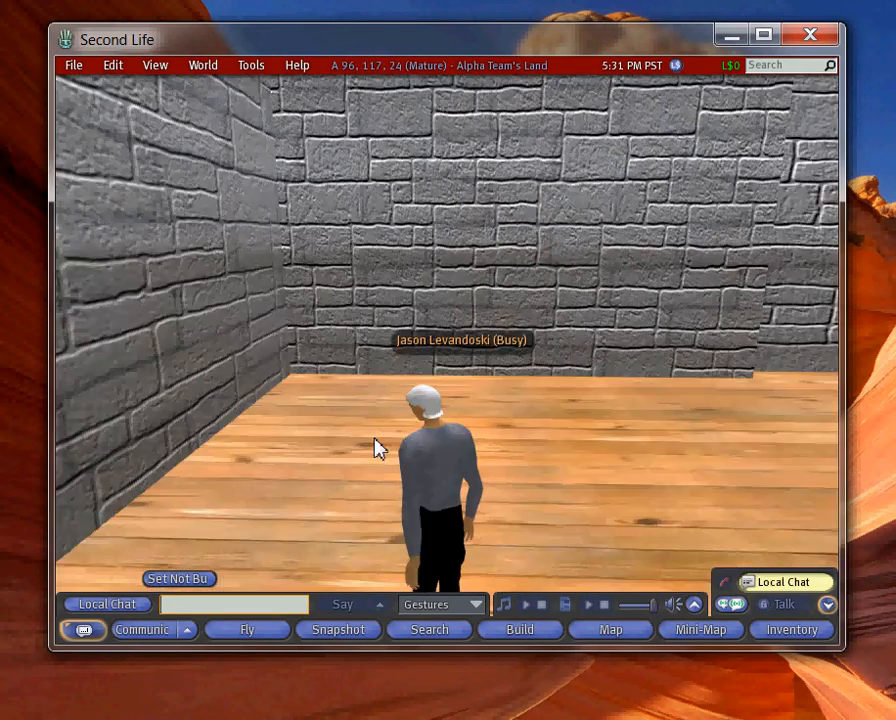
key("Right")
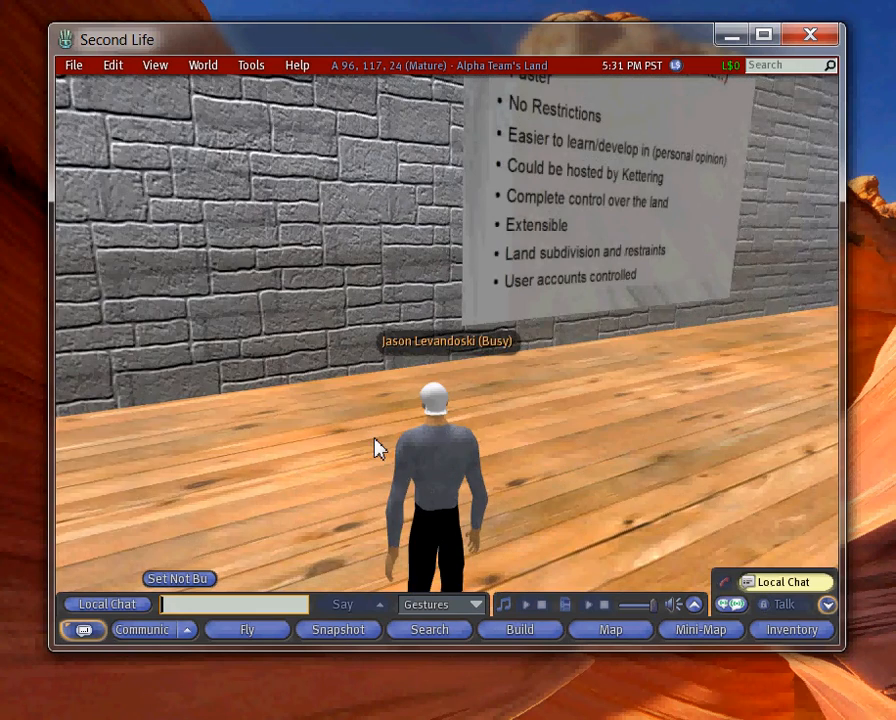
key("Left")
key("Left")
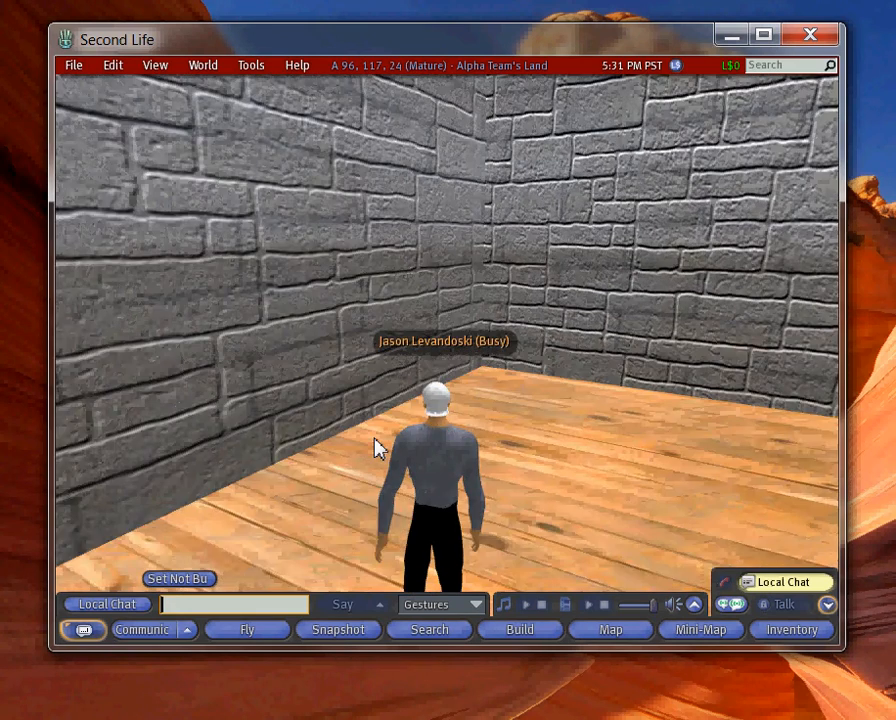
key("Up")
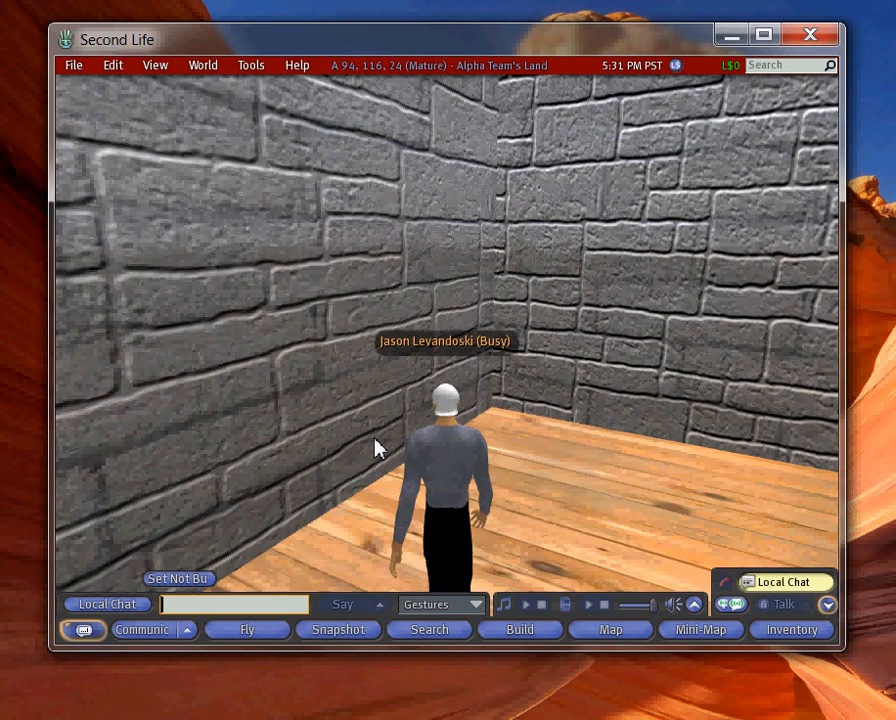
key("Up")
key("Right")
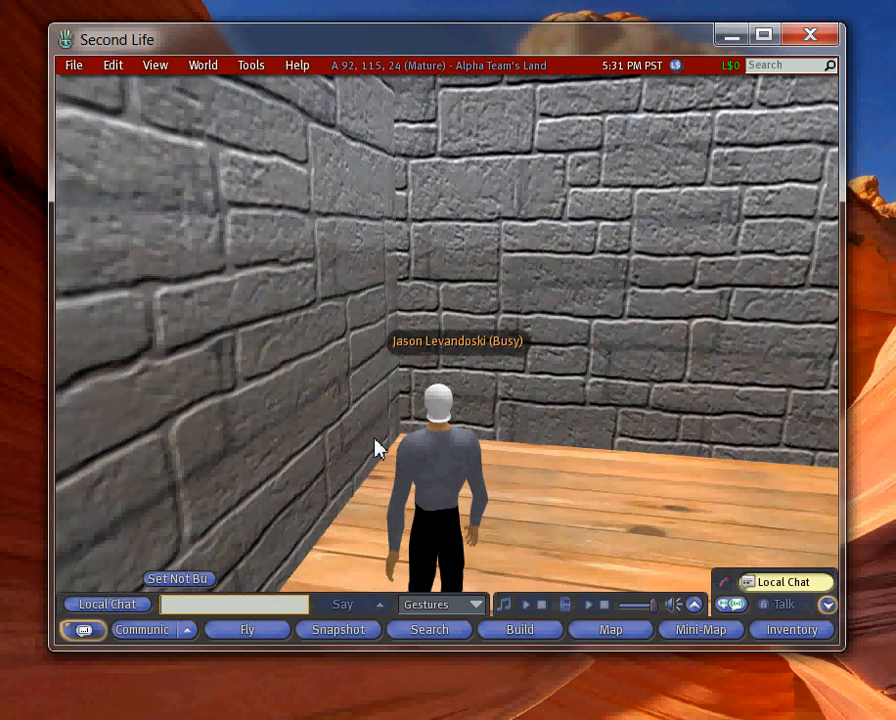
- Turn the avatar around and move it close to the presentation board, with the board in view
key("Right")
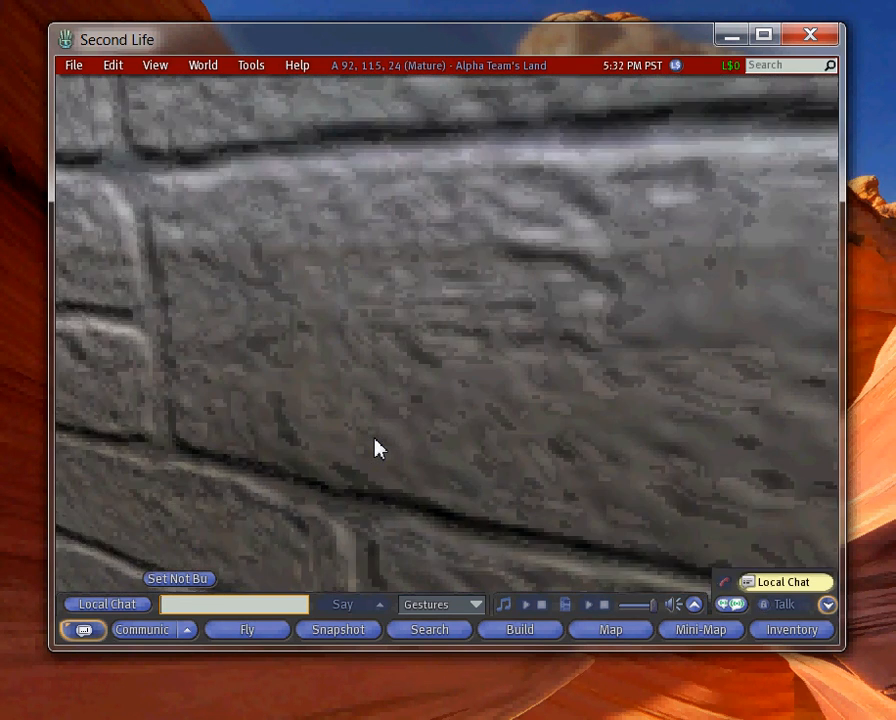
key("Right")
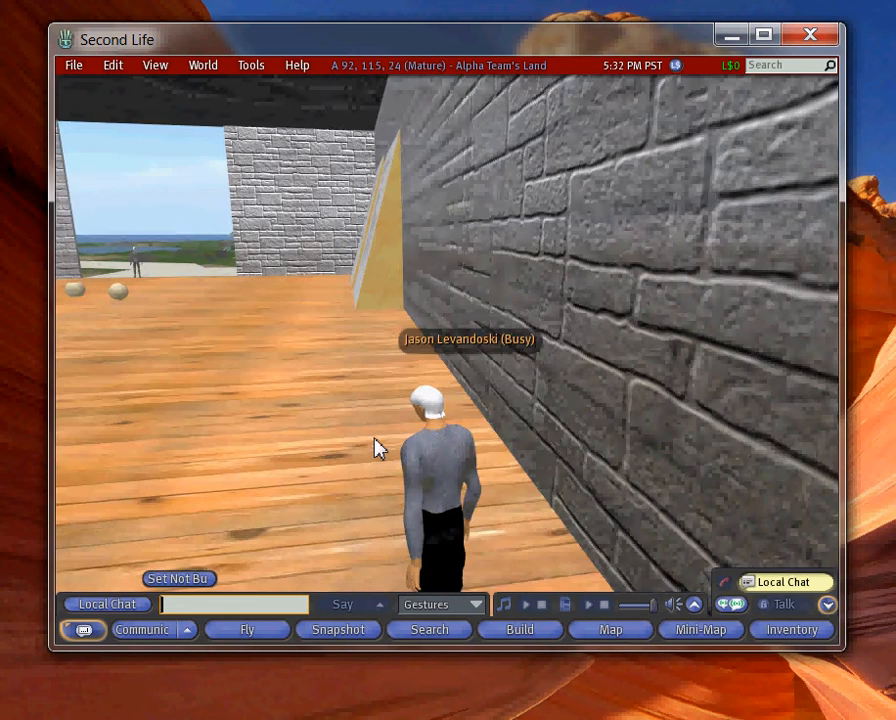
key("Left")
key("Left")
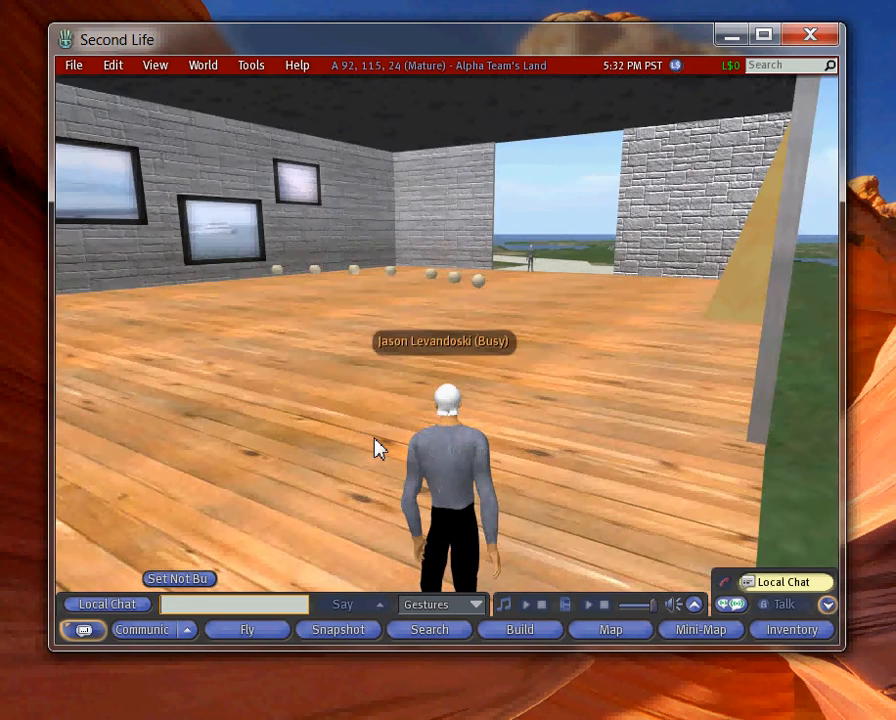
key("Left")
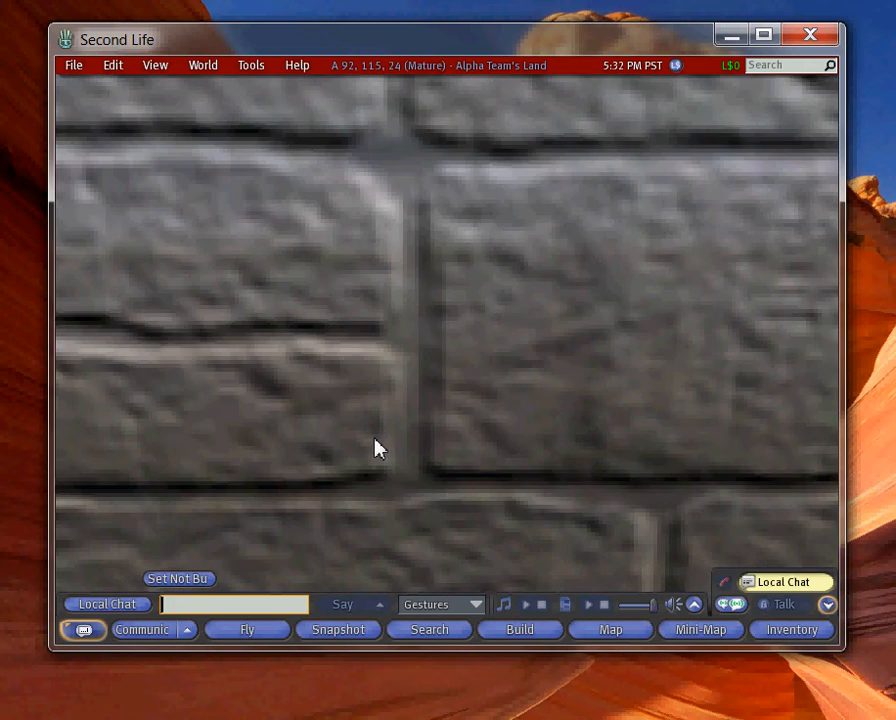
key("Up")
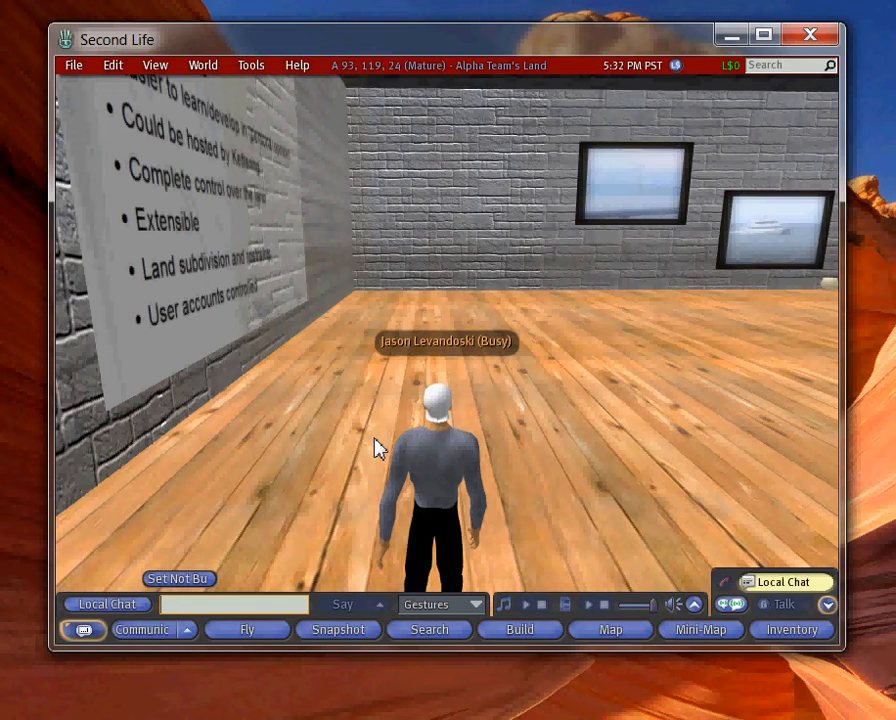
key("Left")
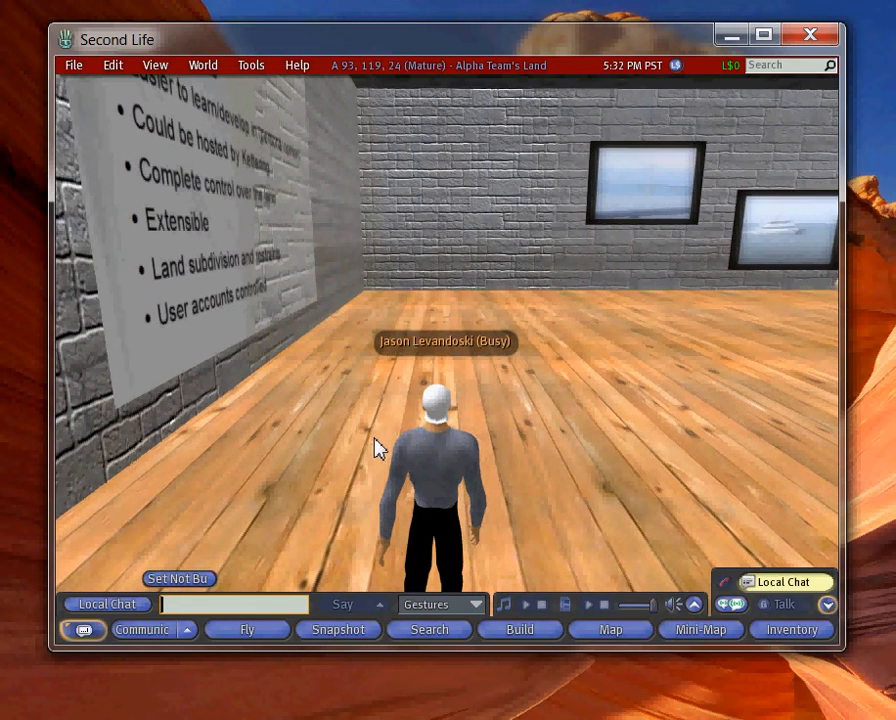
key("Left")
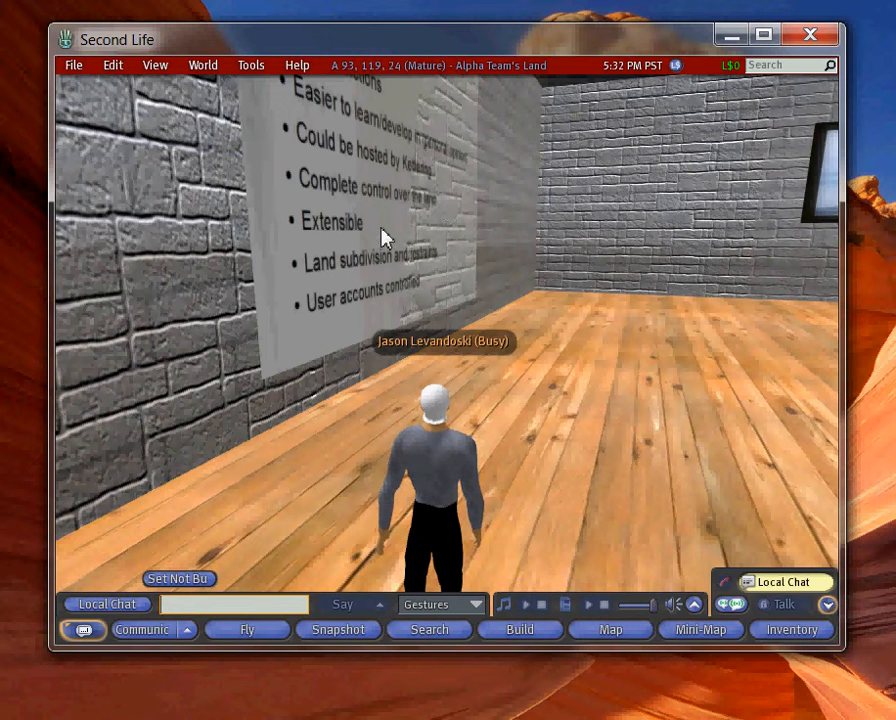
- Advance the presentation board by one slide, open the board for editing and display its contents
left_click(300, 243)
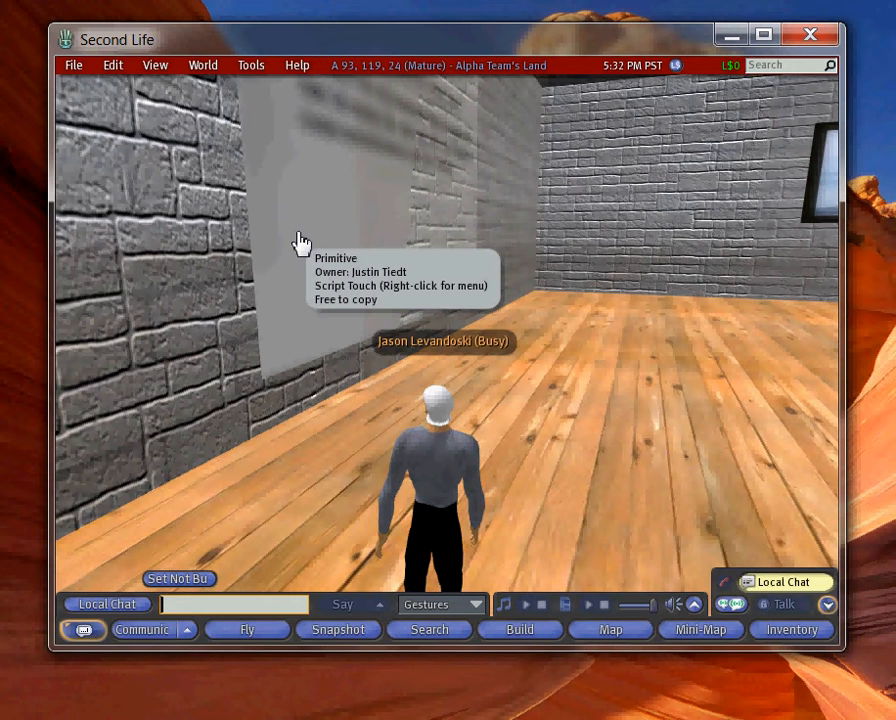
right_click(300, 243)
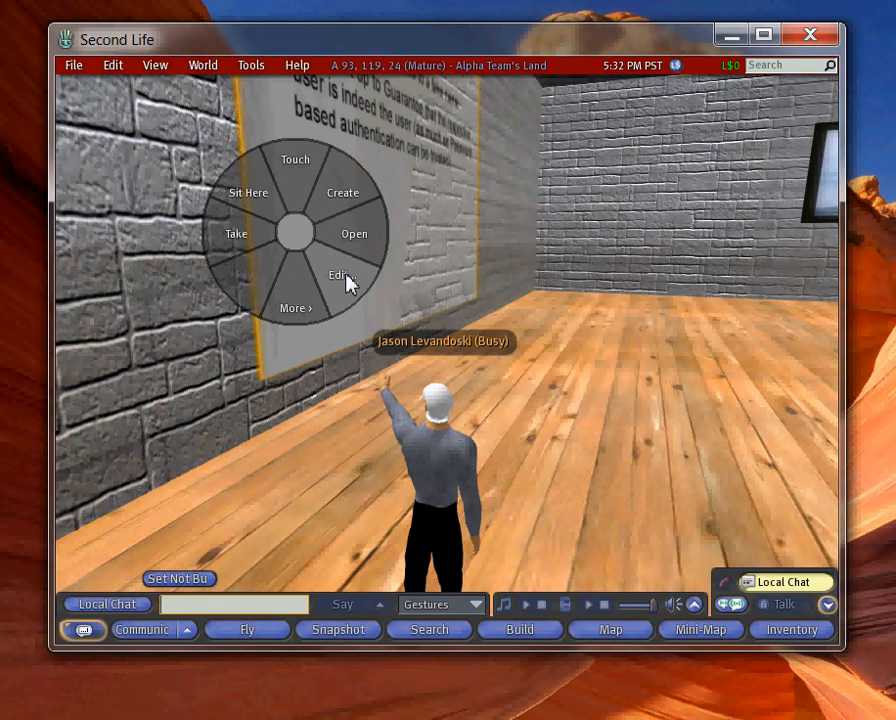
left_click(347, 285)
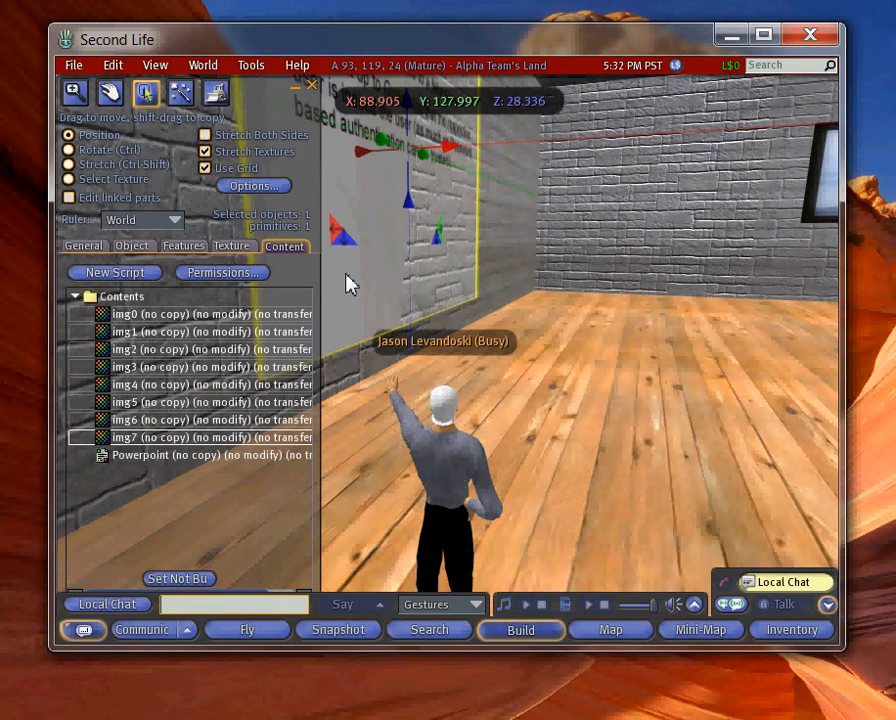
left_click(232, 248)
left_click(195, 249)
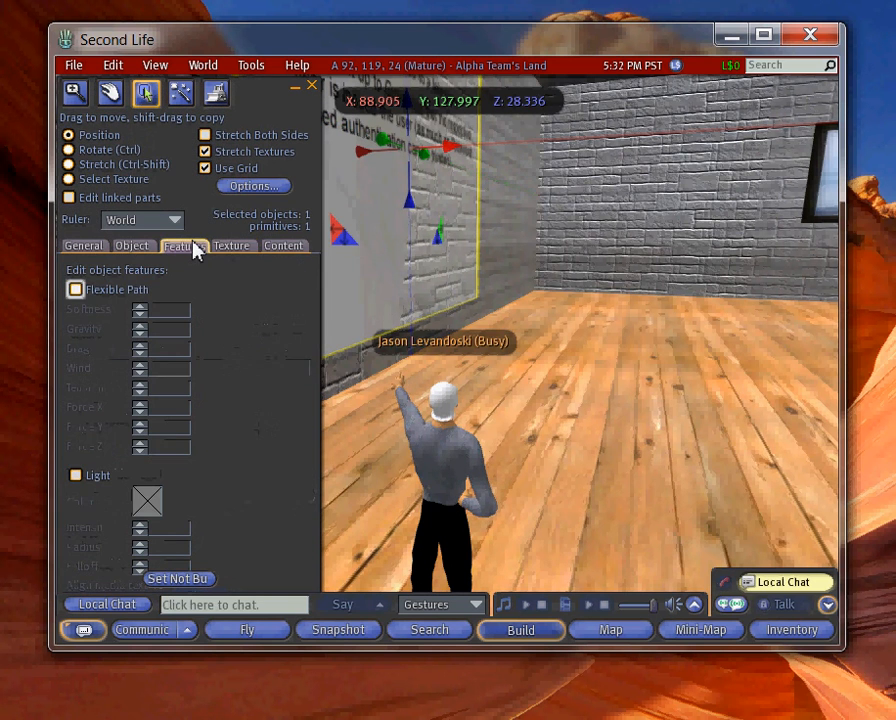
left_click(249, 249)
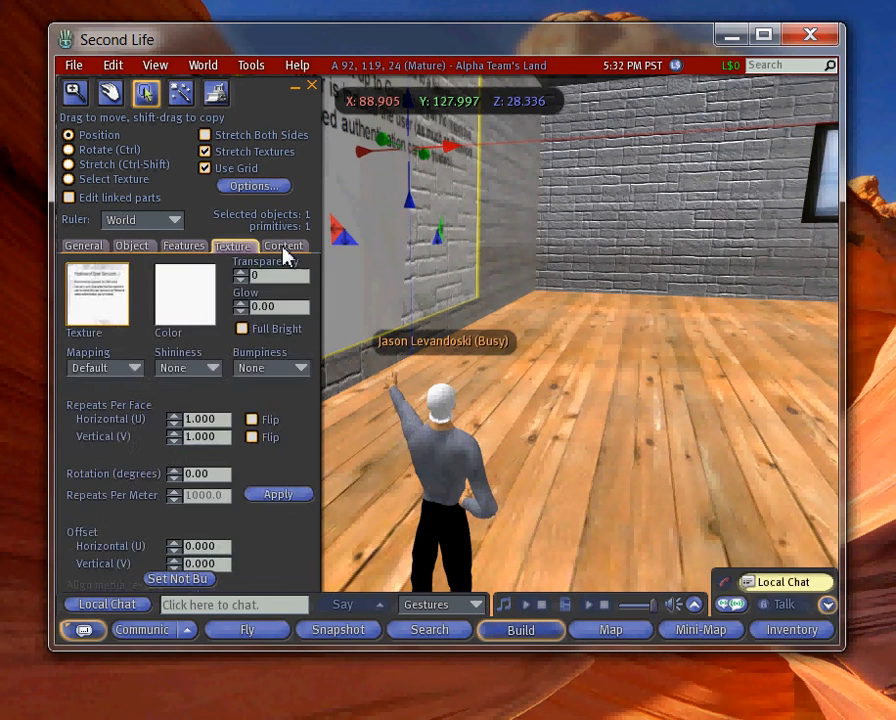
left_click(285, 254)
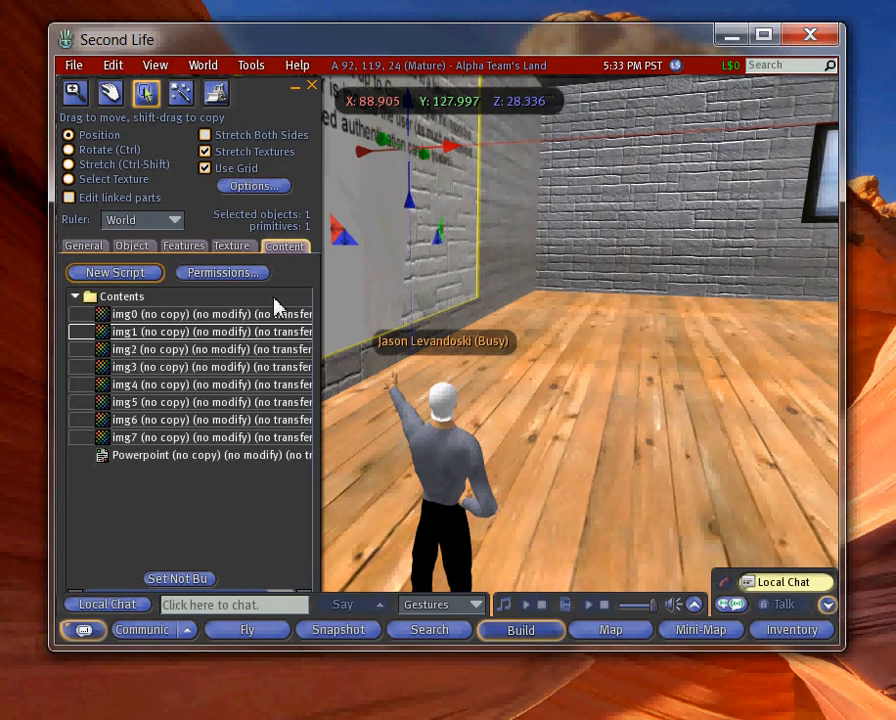
- Delete the old textures img0 through img7 from the board's contents, keeping the Powerpoint script
left_click(226, 316)
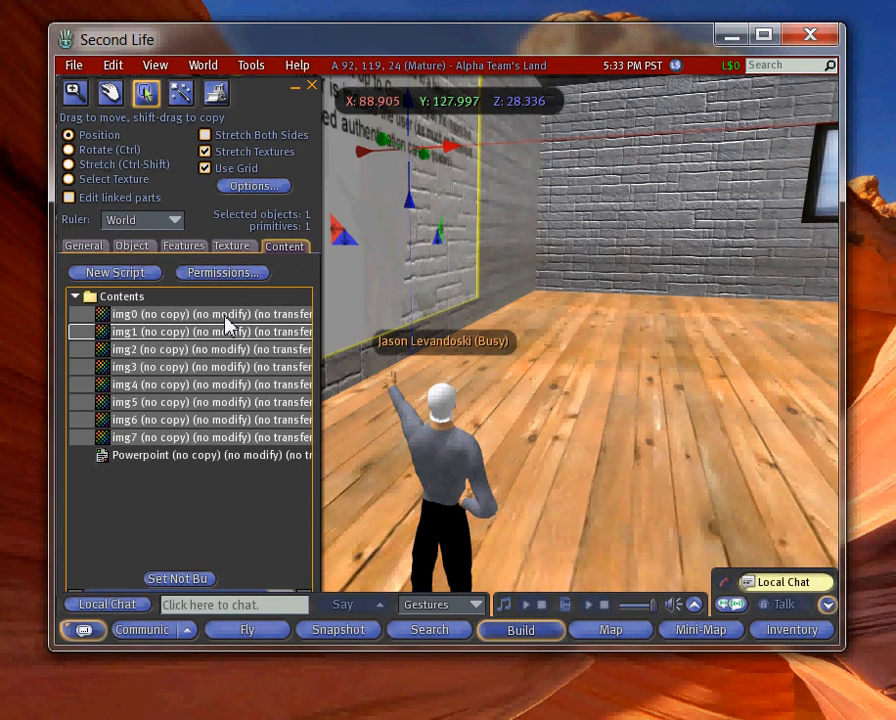
left_click(226, 315)
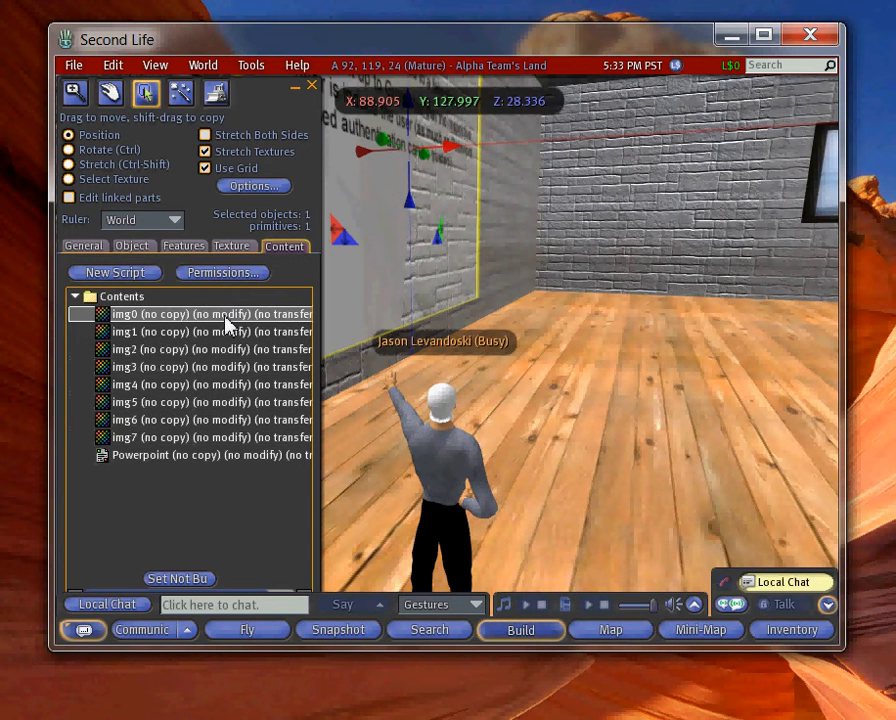
left_click(163, 440, "shift")
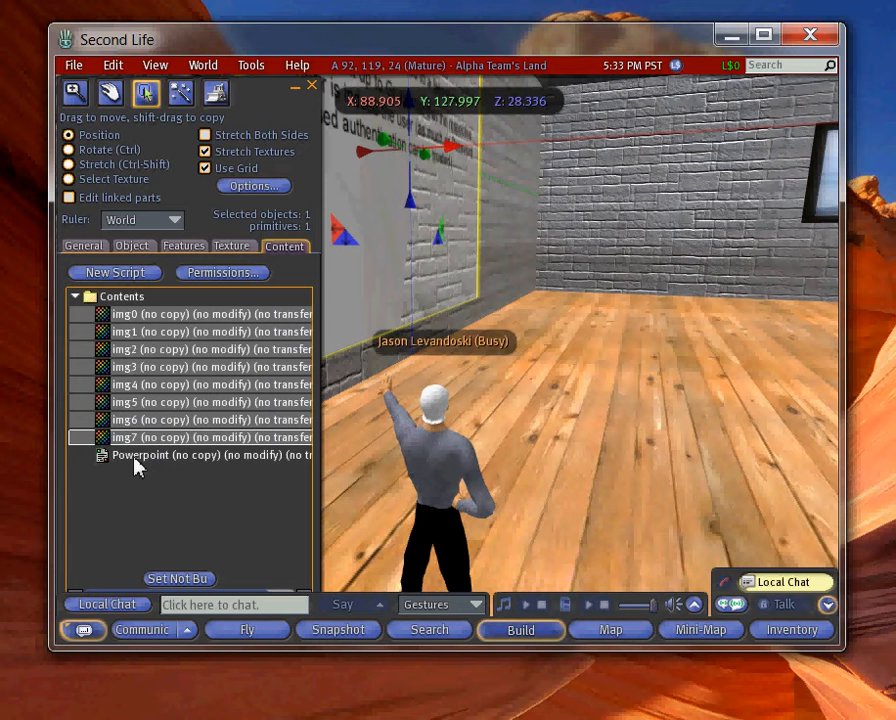
right_click(160, 407)
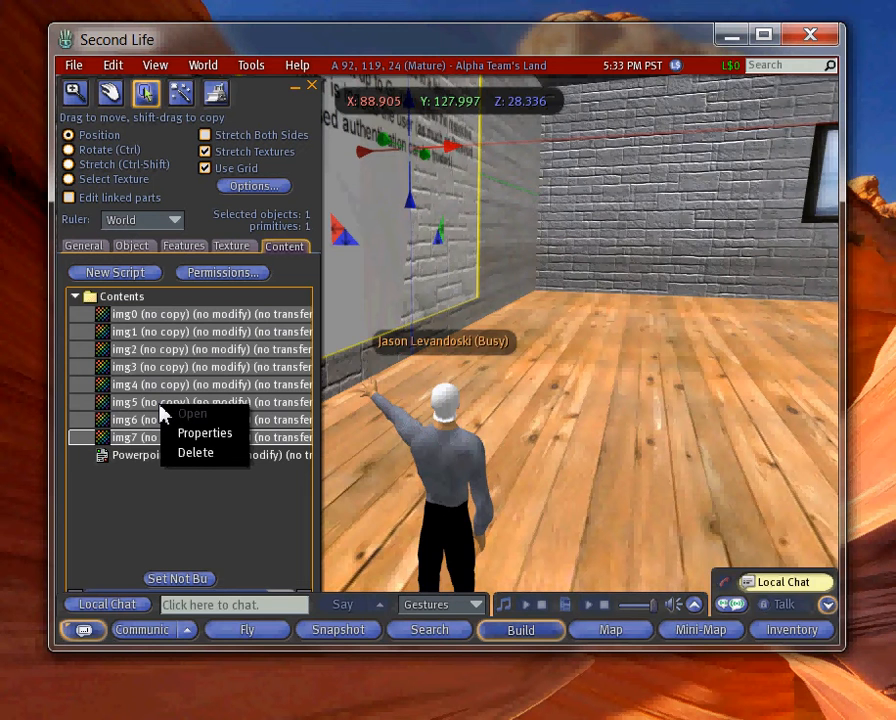
left_click(192, 456)
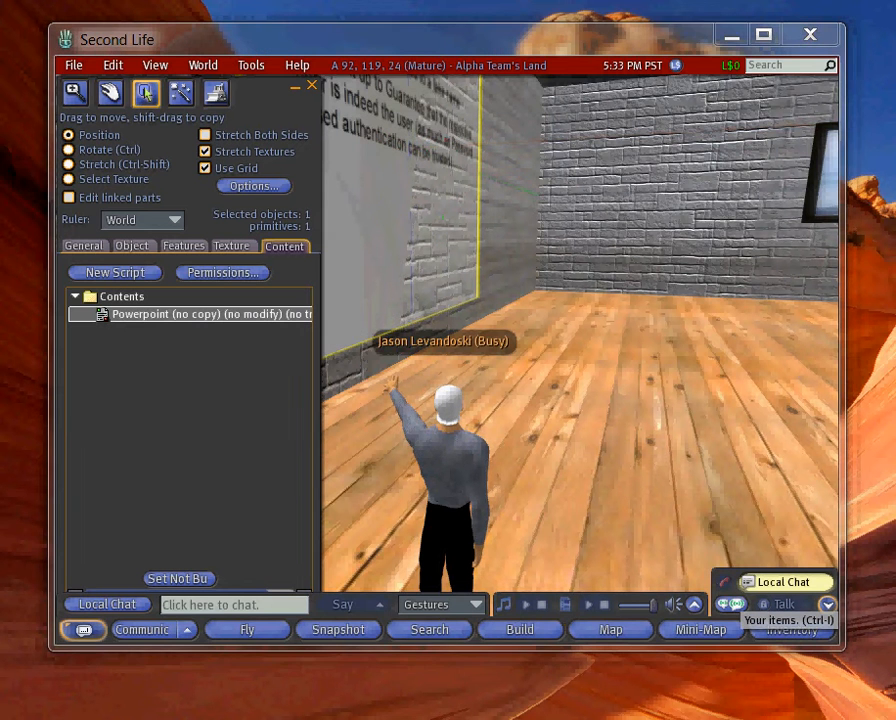
- Add the recently uploaded textures Slide1 through Slide5 from the inventory to the board's contents, and close the inventory and the object editor
left_click(806, 632)
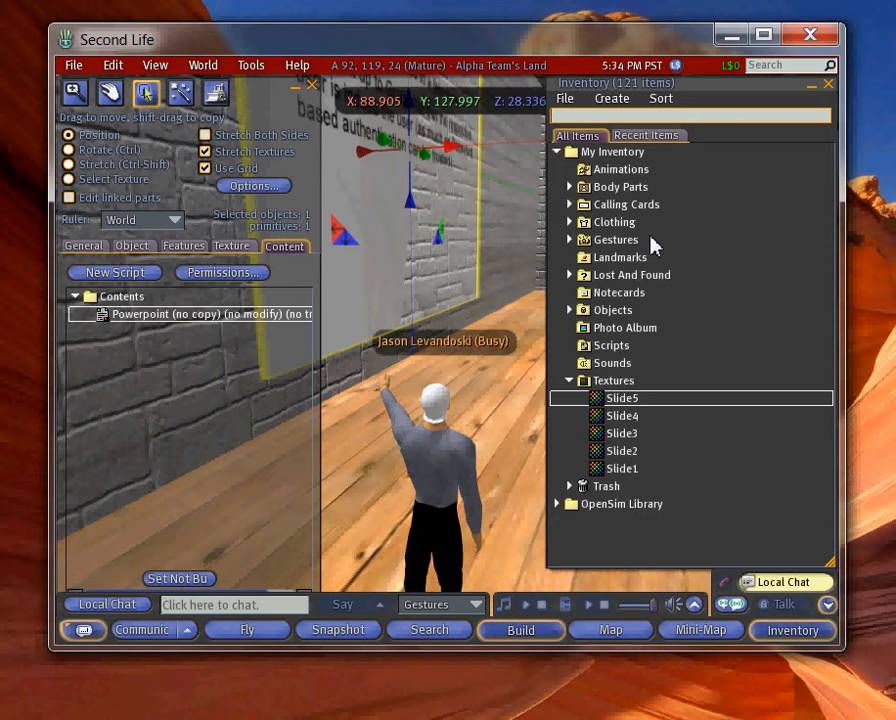
left_click(636, 140)
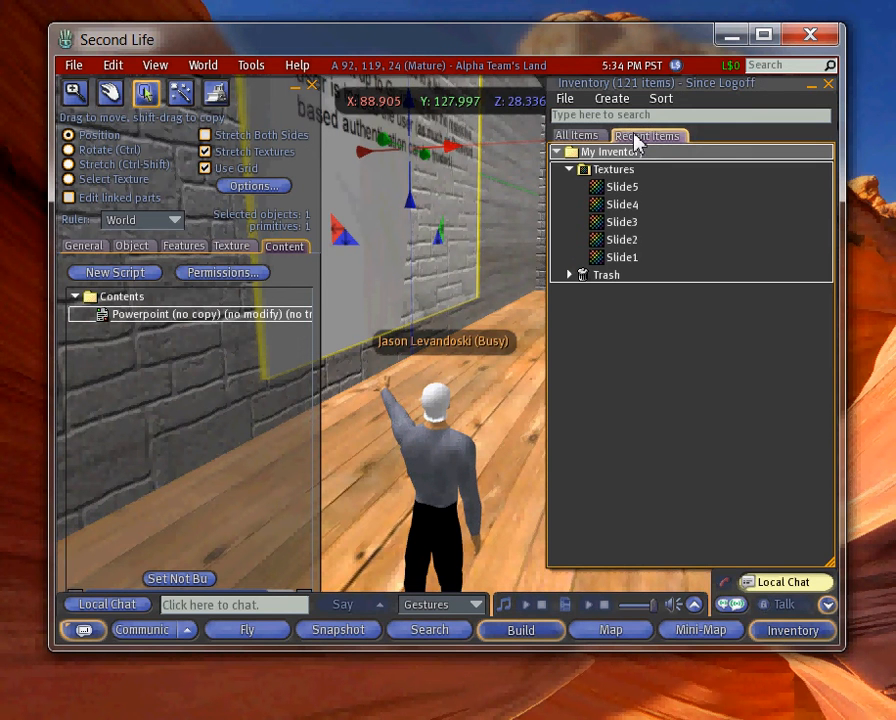
left_click(622, 190)
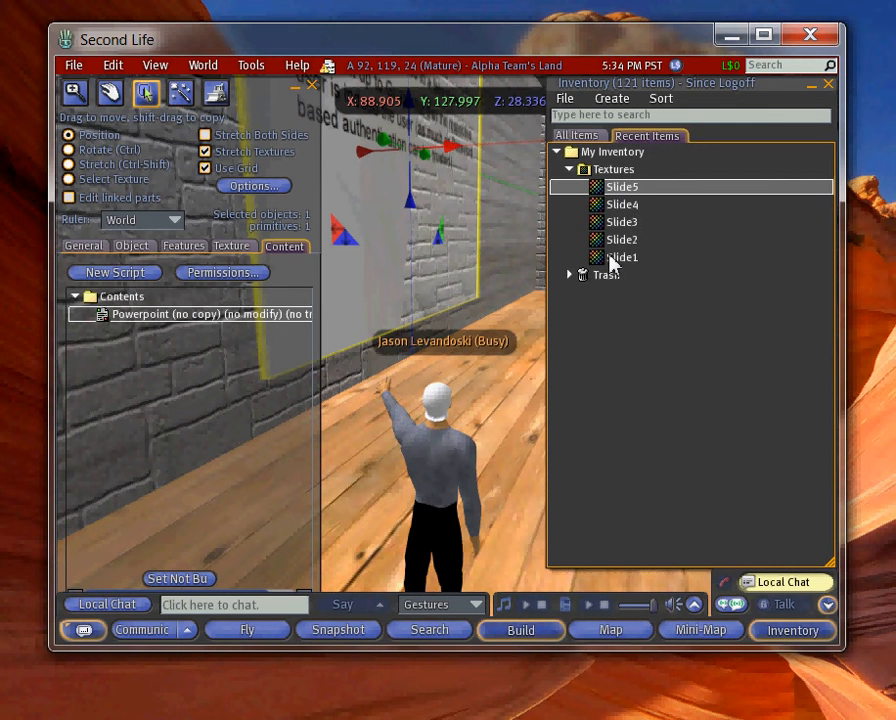
left_click(613, 258, "shift")
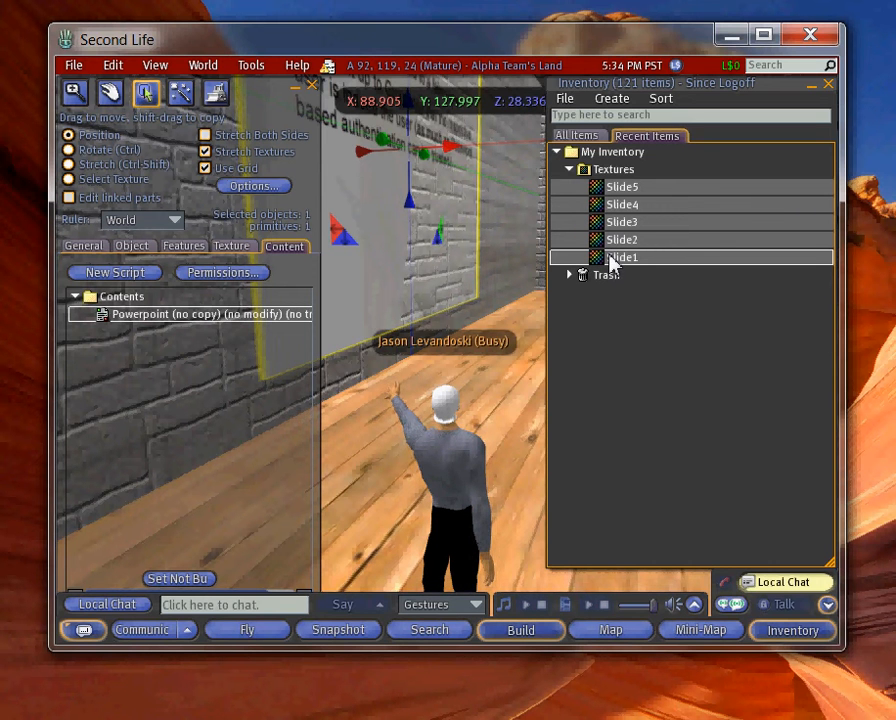
left_click_drag(612, 260, 268, 336)
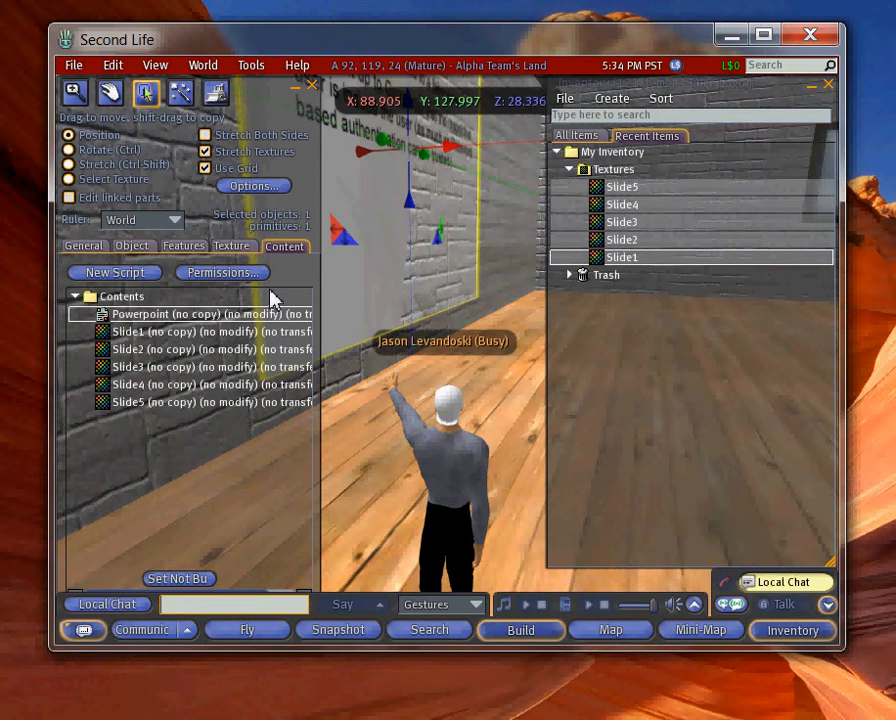
left_click(828, 88)
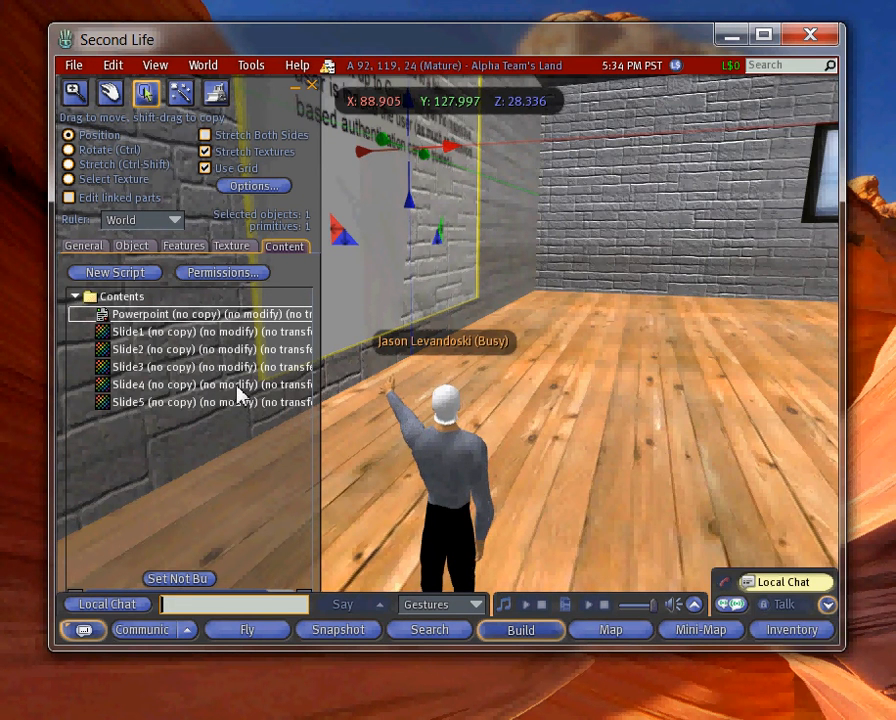
left_click(313, 90)
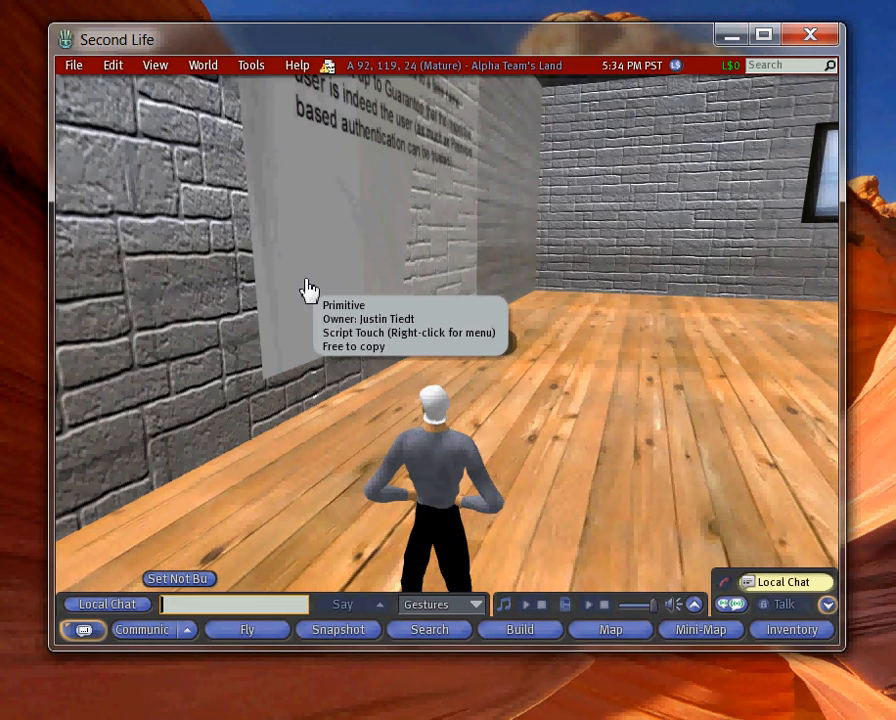
- Touch the presentation board to load the new slides and advance through them
right_click(307, 170)
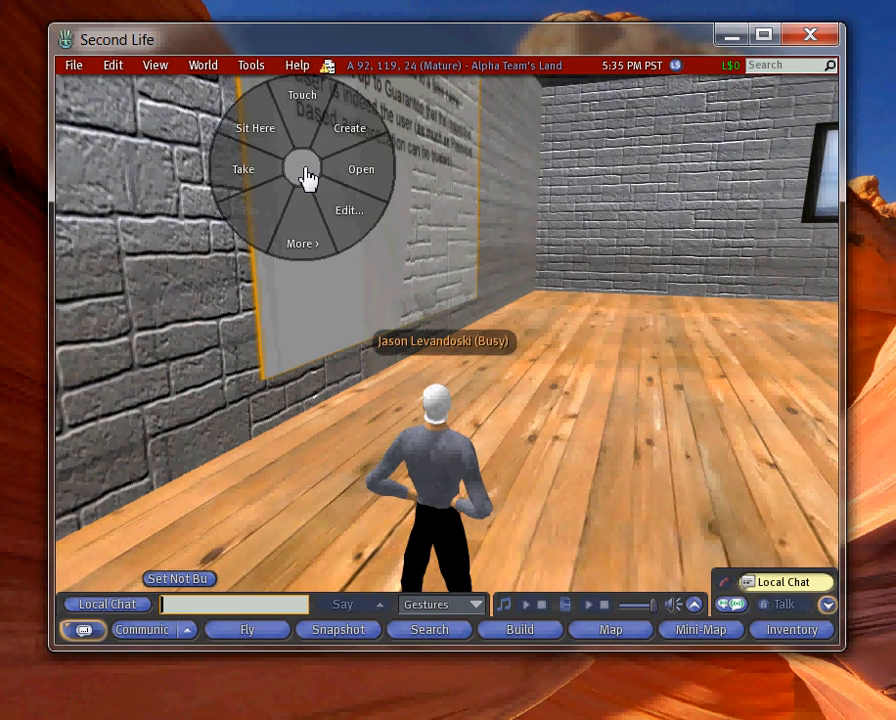
left_click(334, 298)
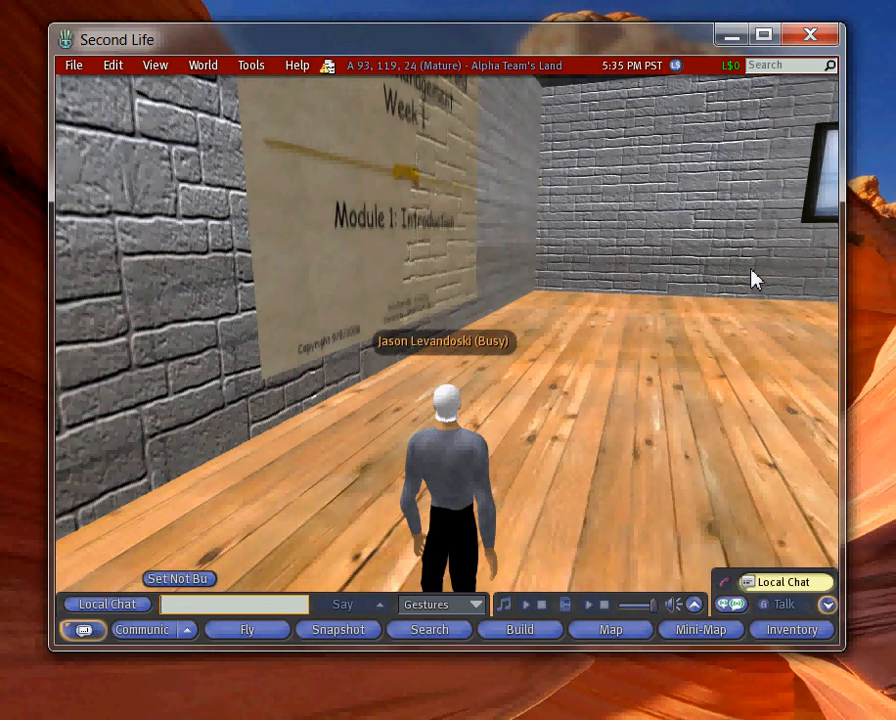
left_click(310, 254)
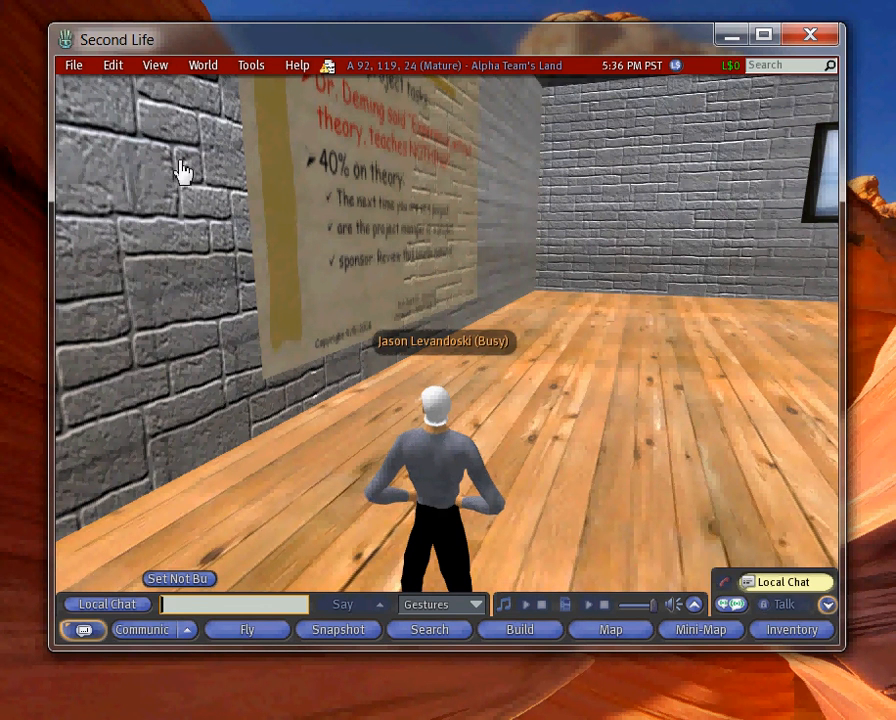
- Show the camera controls and orbit the camera around the avatar in both directions
left_click(156, 68)
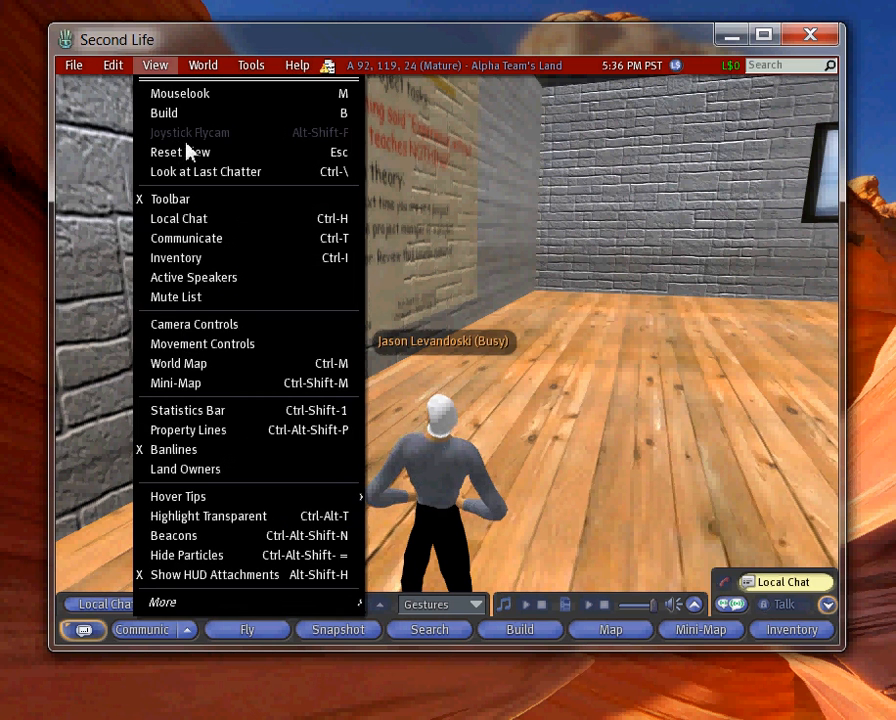
left_click(190, 325)
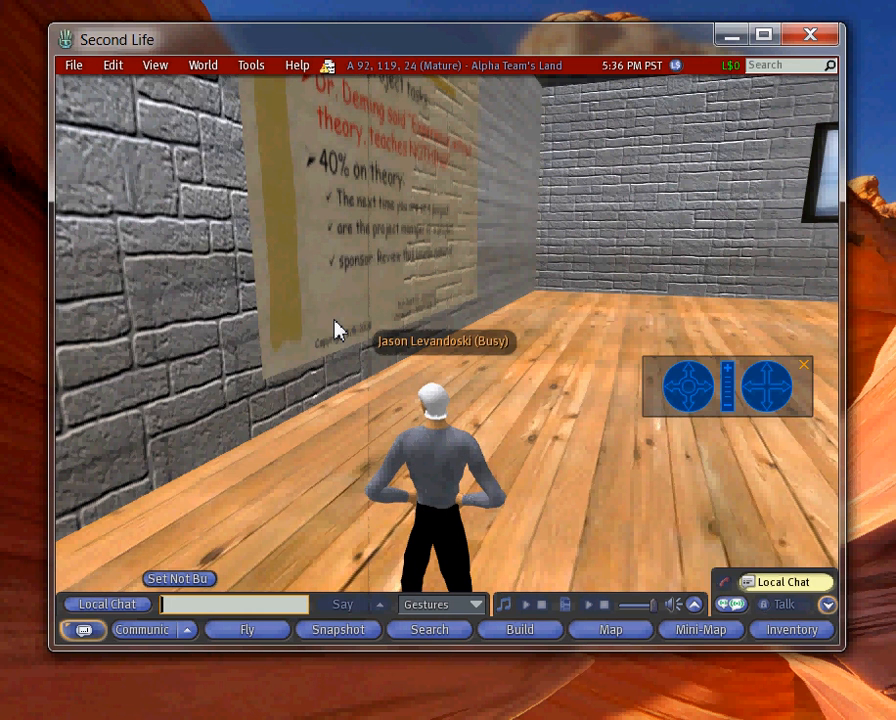
left_click(703, 393)
left_click_drag(705, 393, 705, 393)
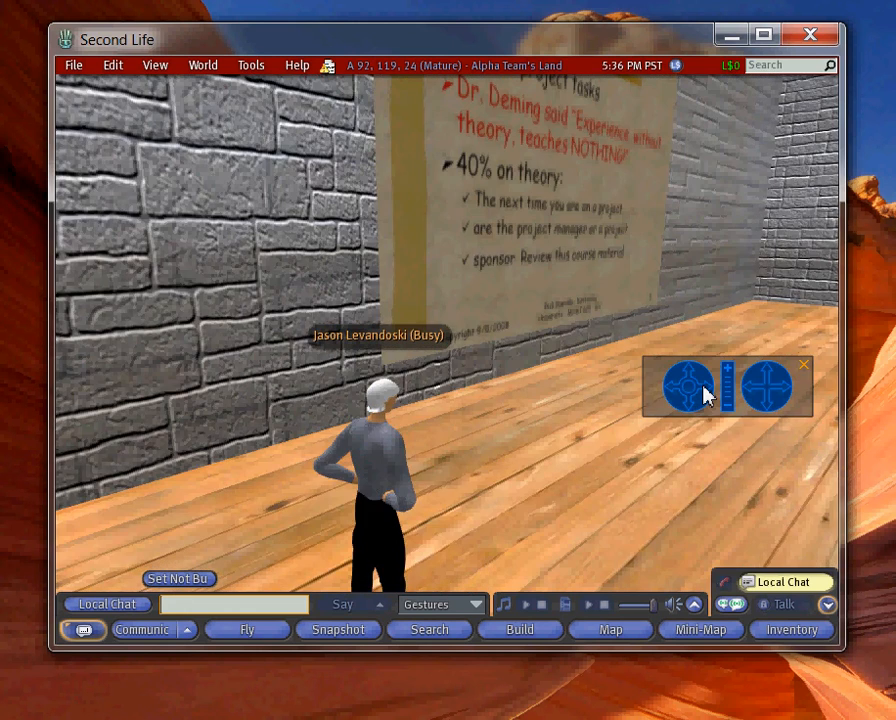
left_click(672, 393)
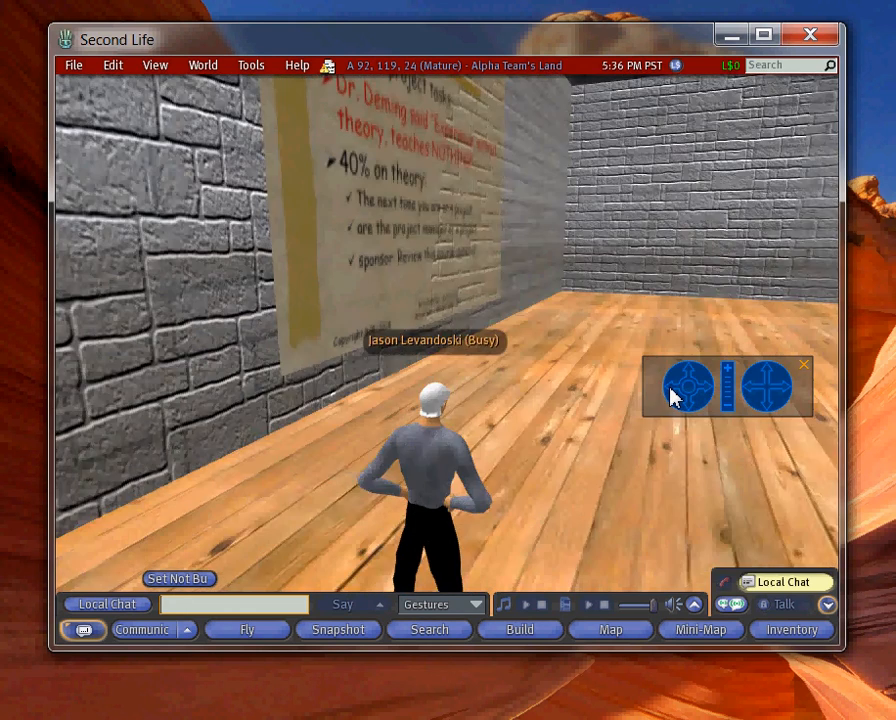
left_click_drag(672, 396, 672, 396)
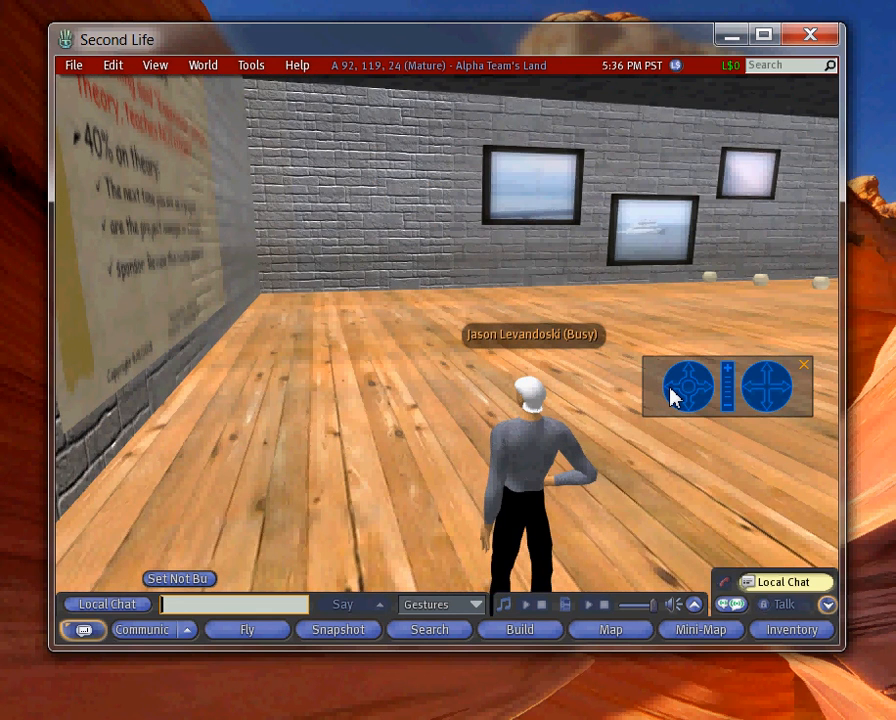
left_click_drag(672, 396, 672, 396)
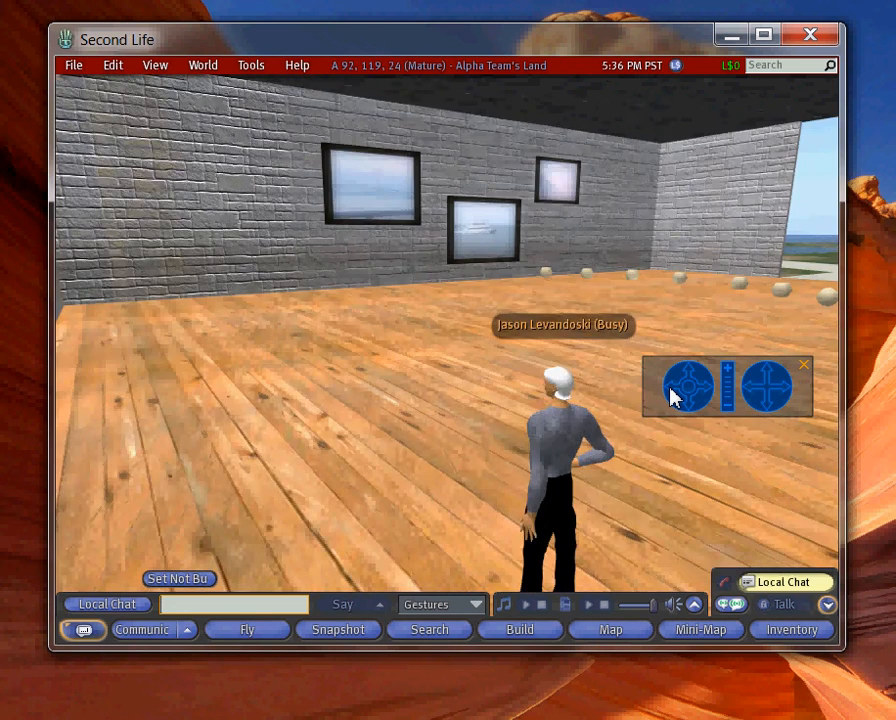
- Pan the camera vertically and zoom out, and reset the view by moving the avatar forward and turning it toward the presentation board
left_click_drag(773, 406, 773, 408)
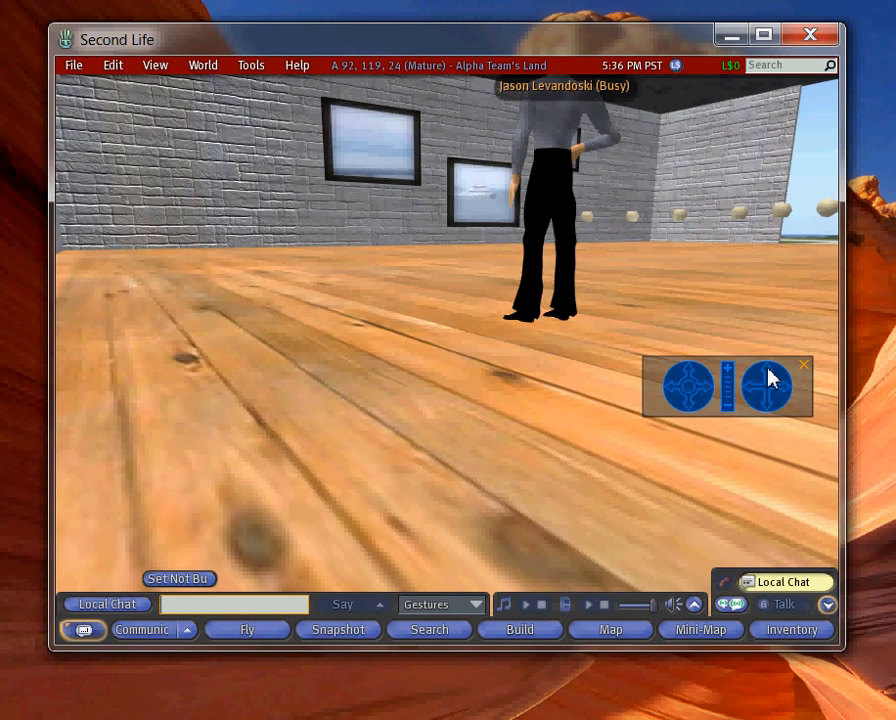
left_click(768, 370)
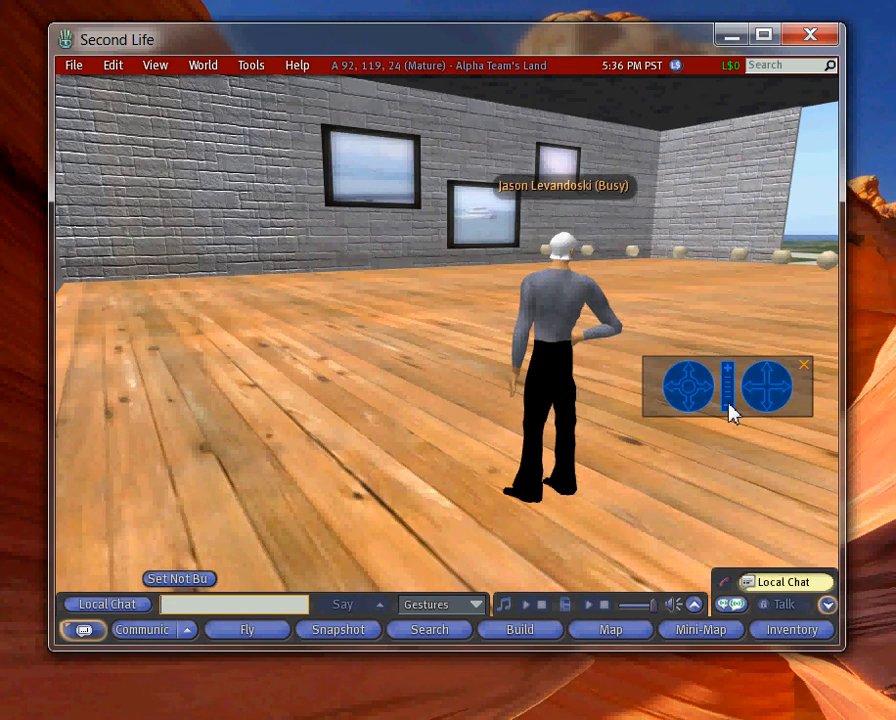
left_click(729, 405)
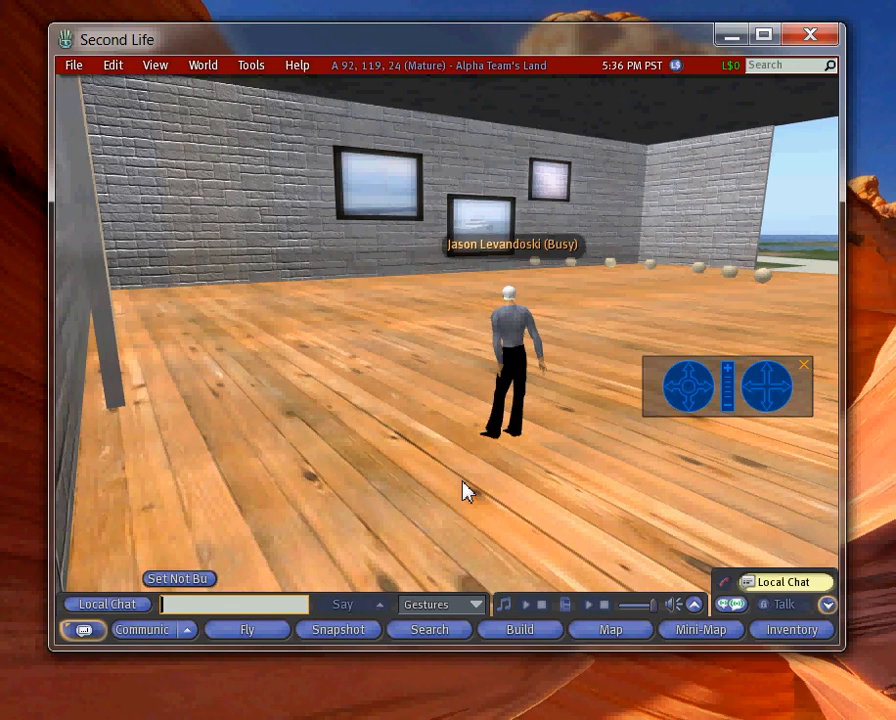
key("Up")
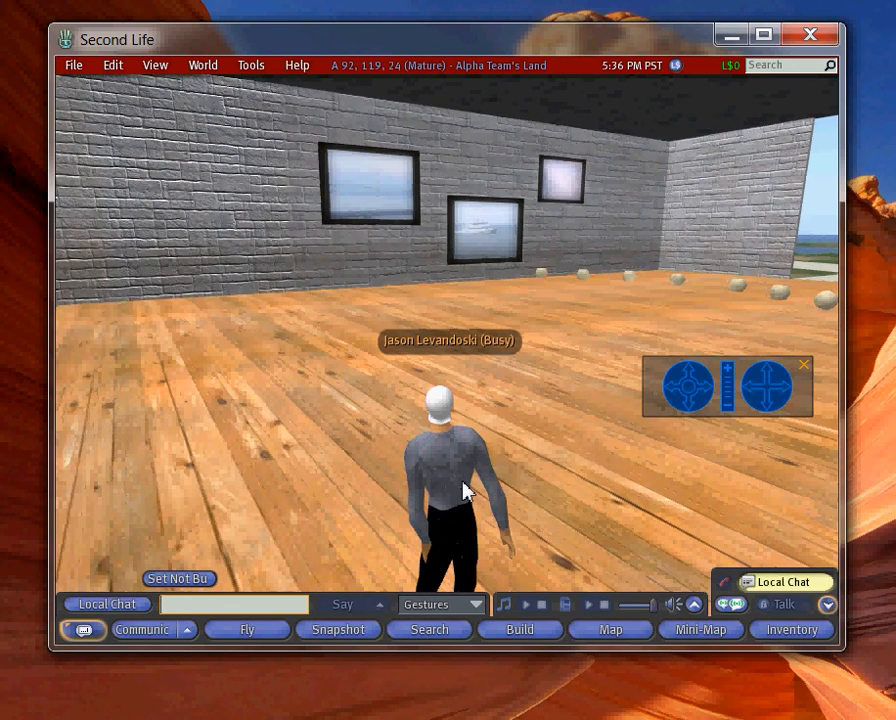
key("Left")
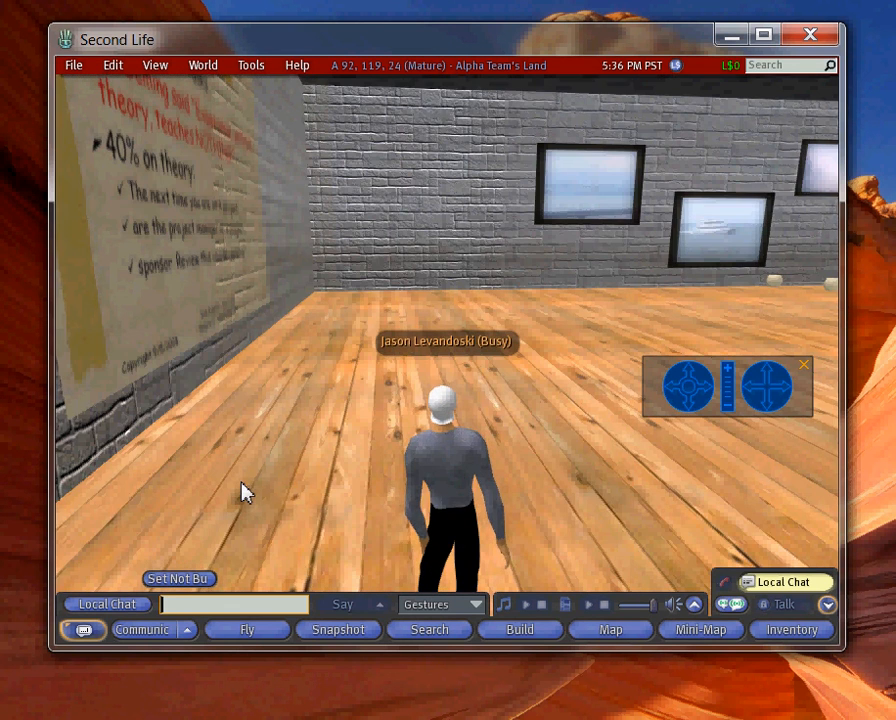